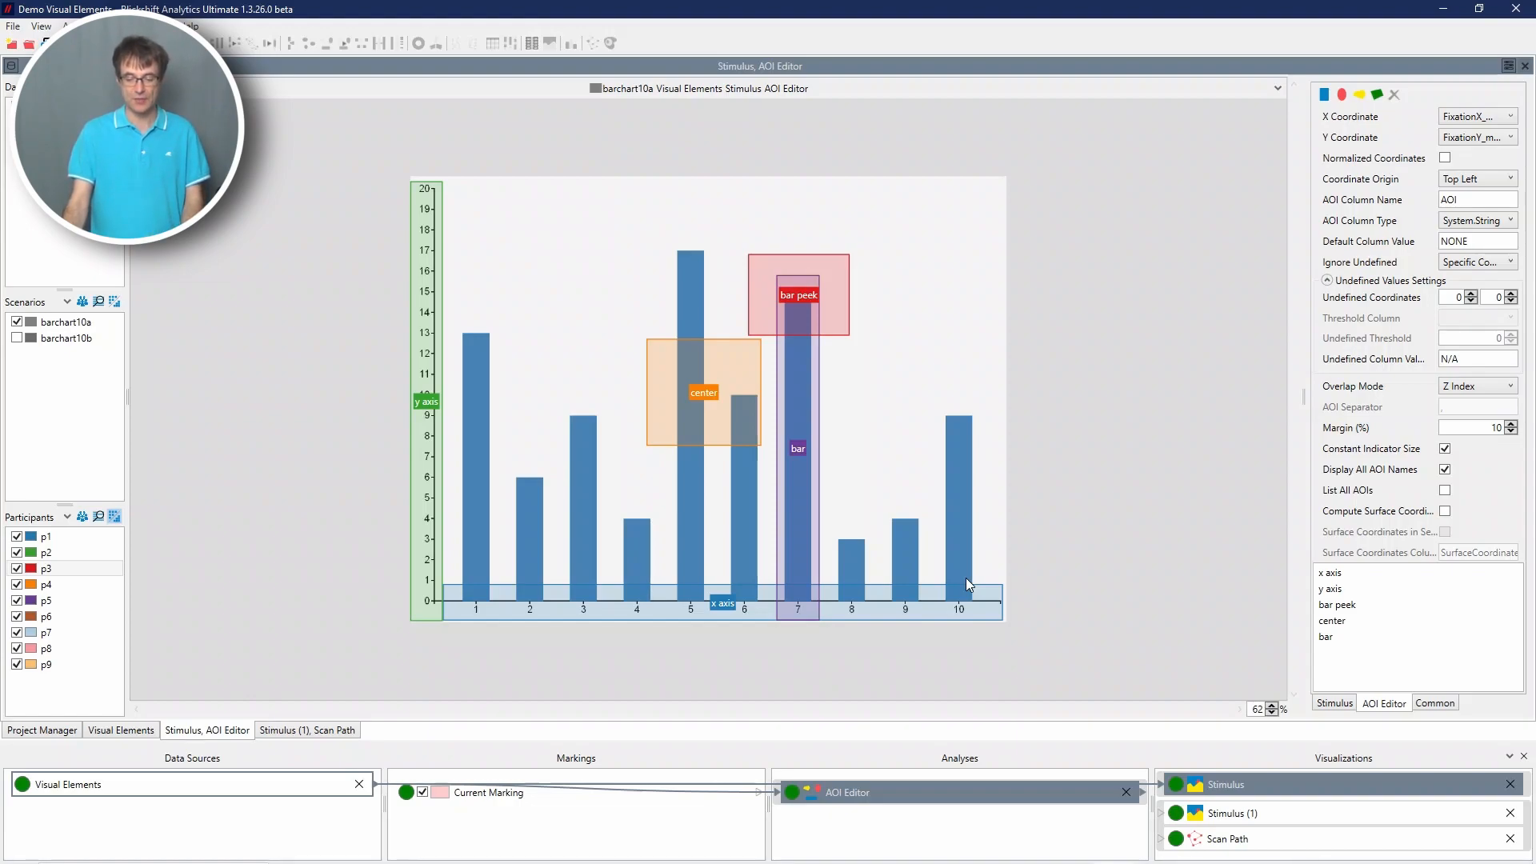
Create a Parallel Scan Path visualization from the AOI Editor analysis and enlarge the pipeline area
right_click(887, 802)
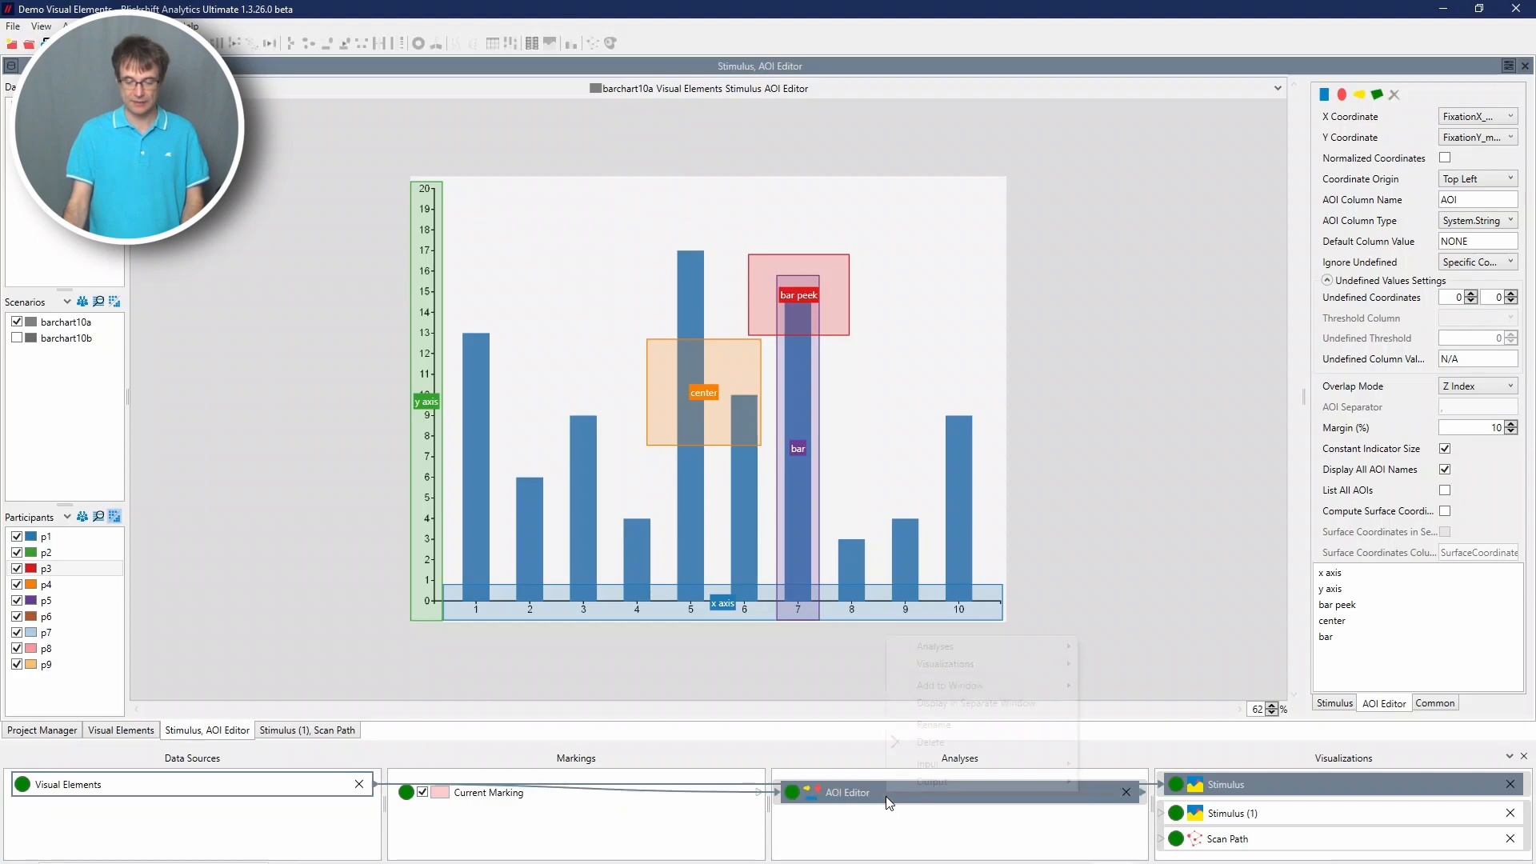
mouse_move(964, 671)
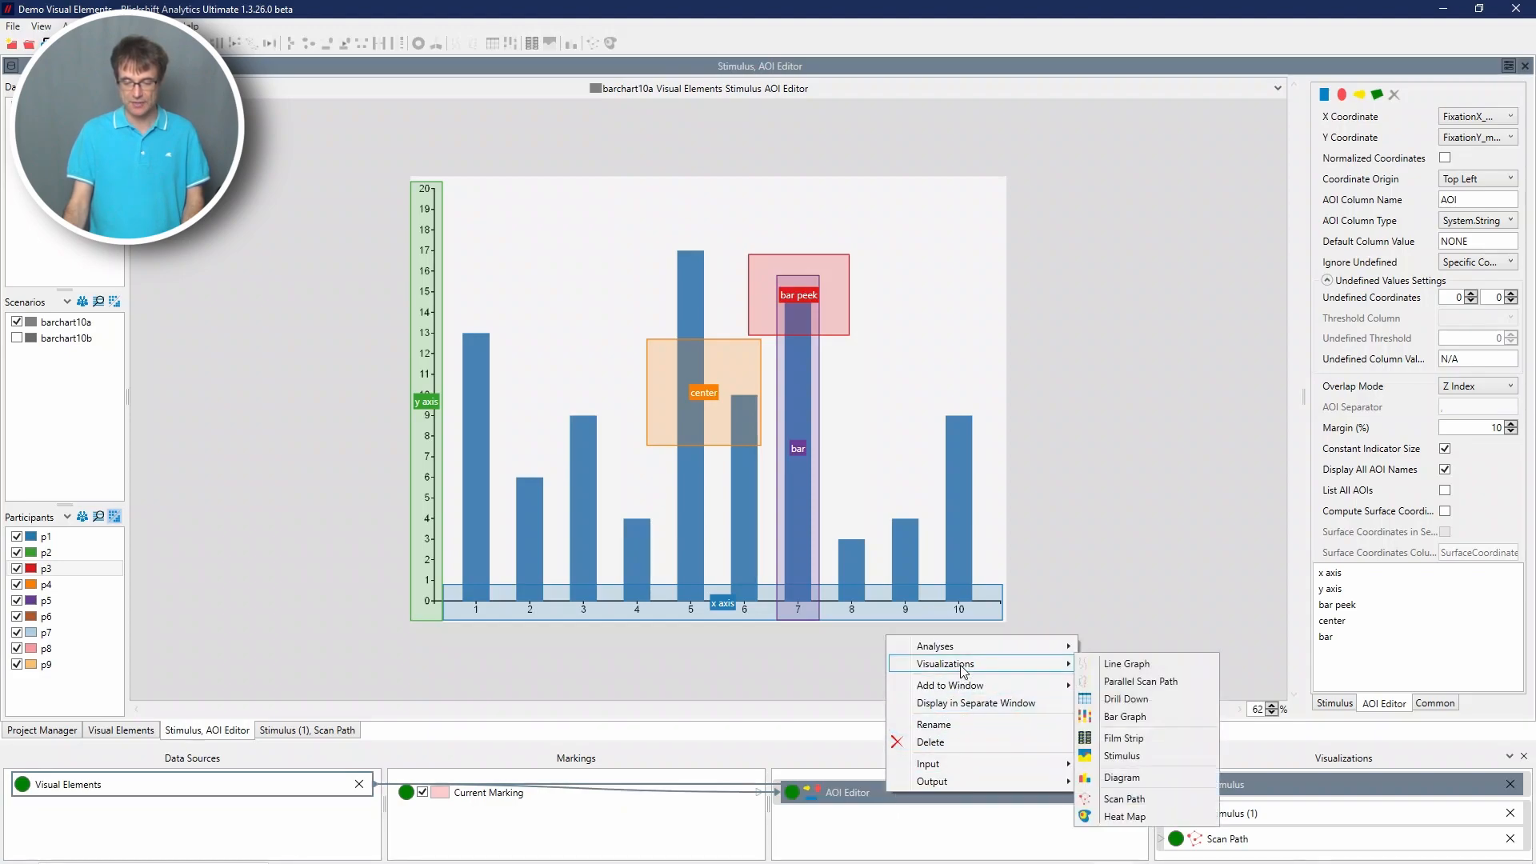
click(1150, 682)
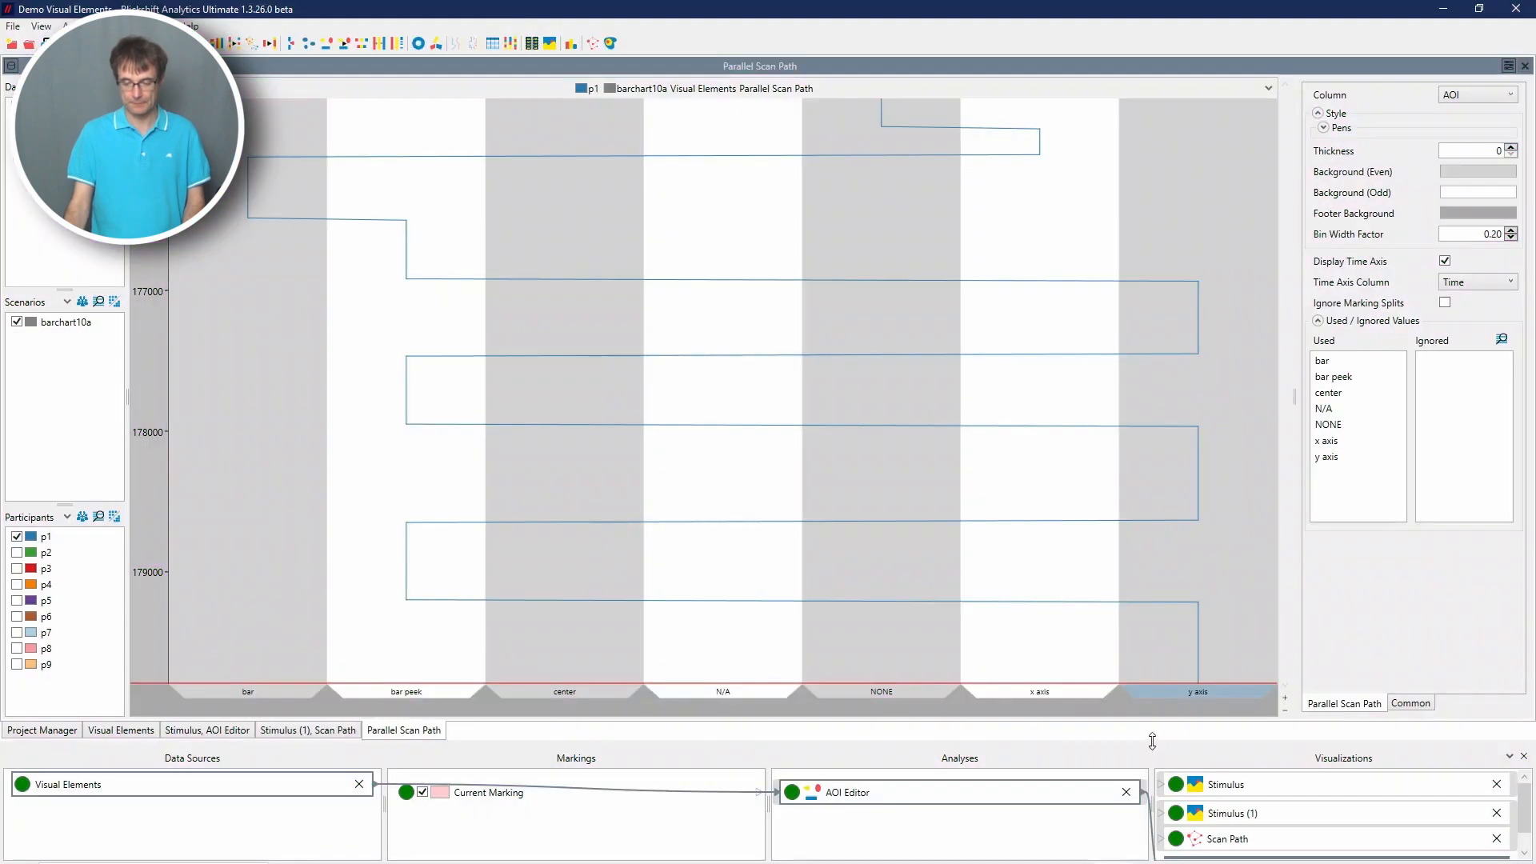
drag(1153, 741, 1153, 709)
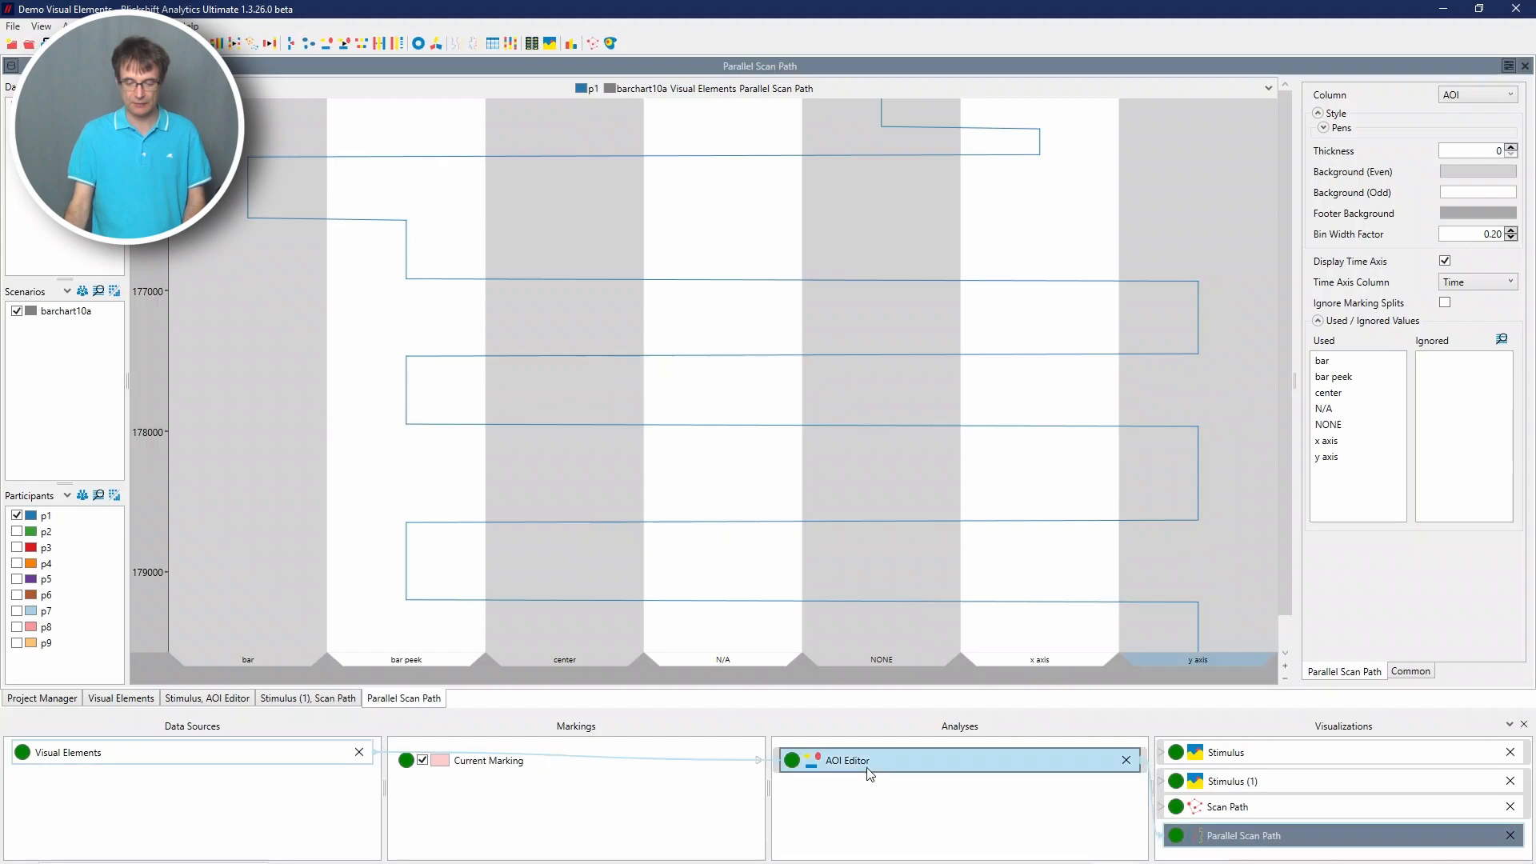
Add a stimulus view with a scan path beside the parallel scan path and fit the whole bar chart in it
click(1322, 827)
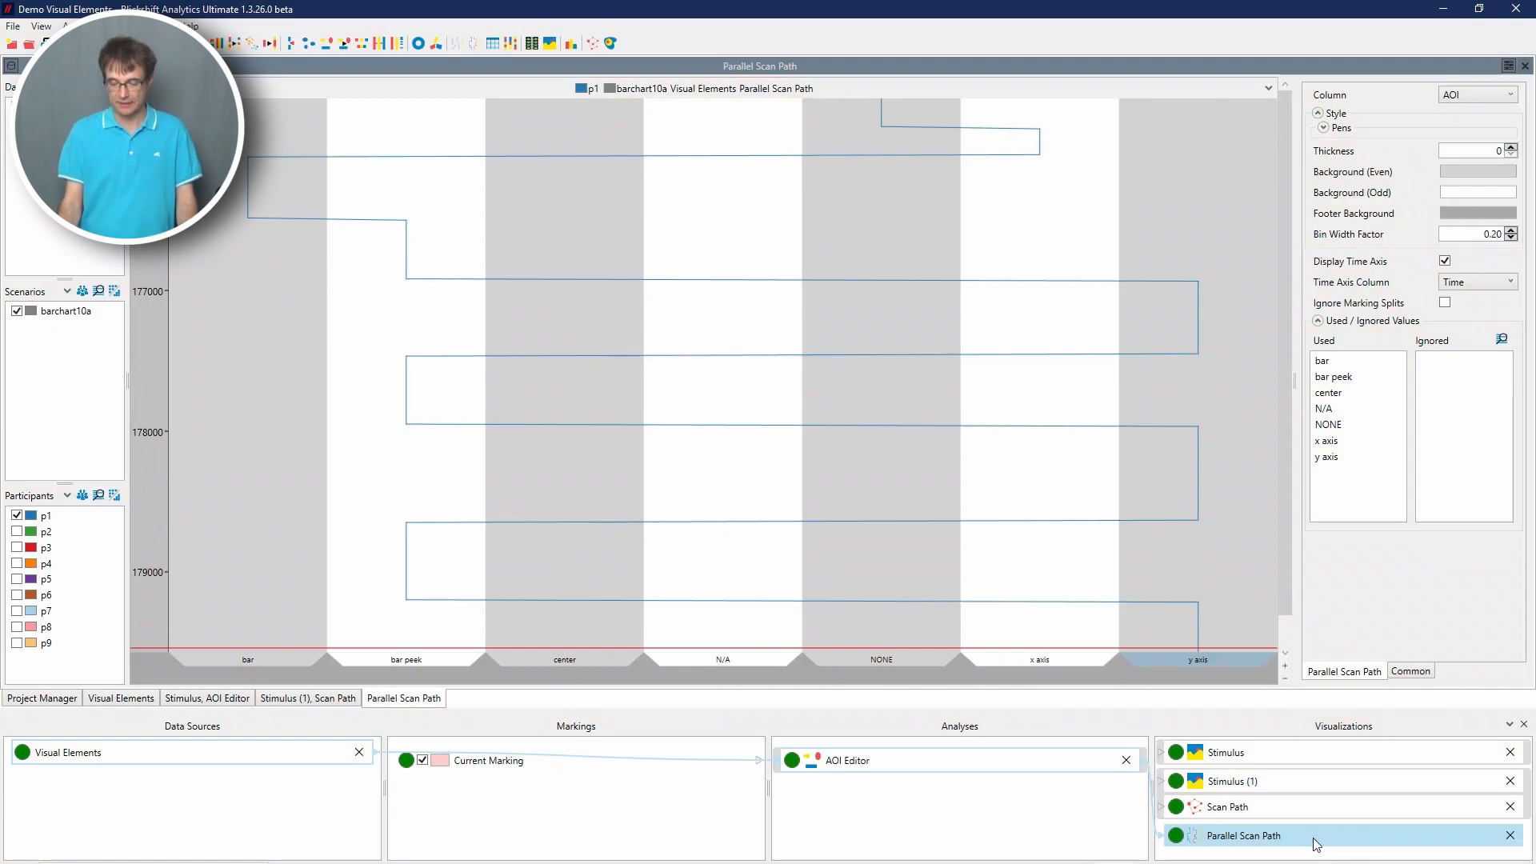
right_click(1316, 844)
mouse_move(1365, 730)
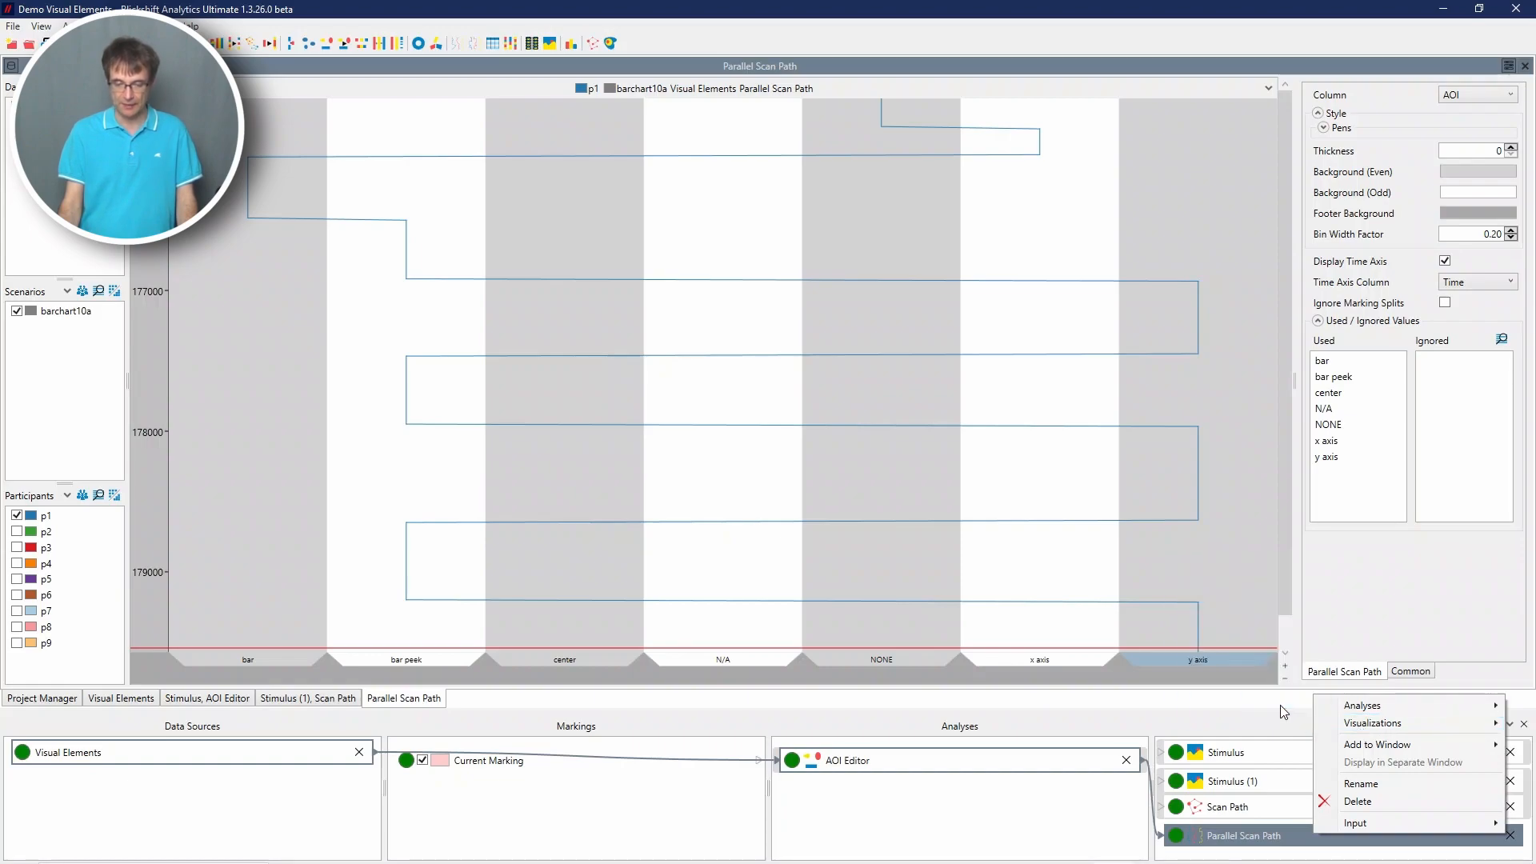
click(1272, 712)
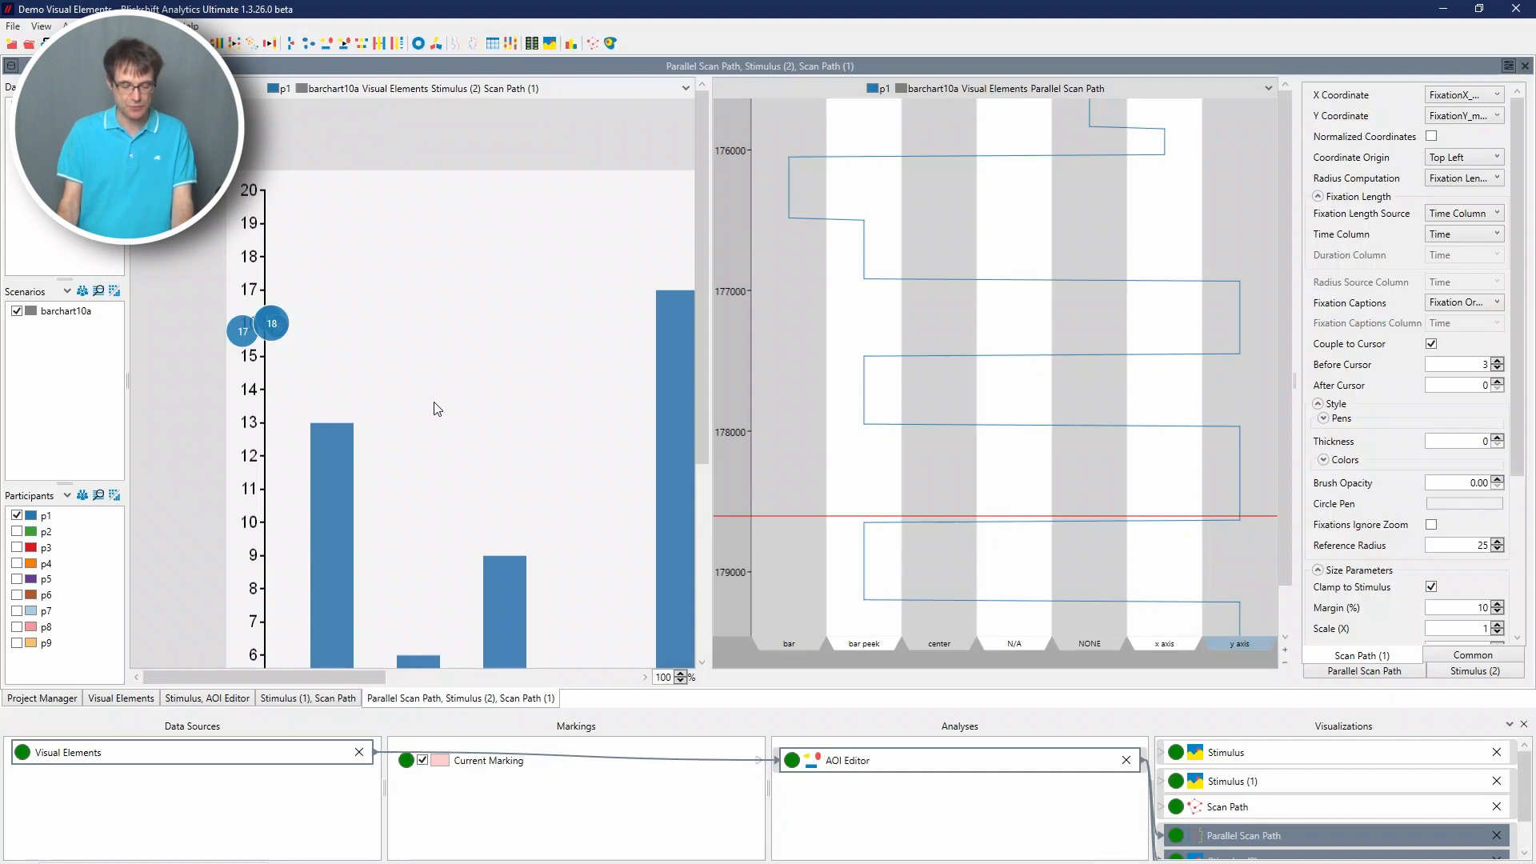
scroll(435, 404, down, 5)
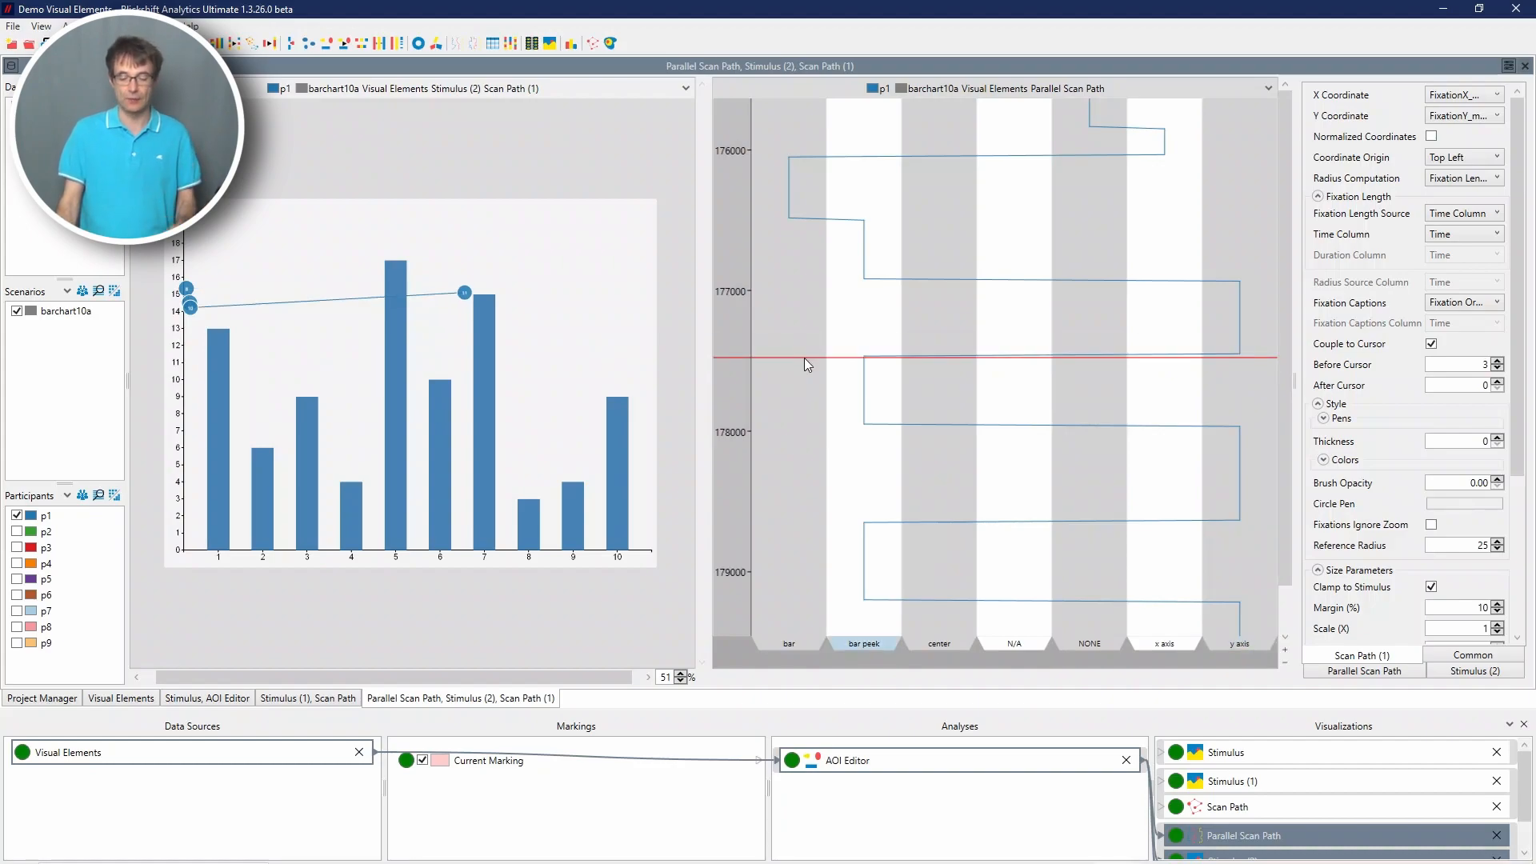
Add the Parallel Scan Path and the first Scan Path visualization to the window that shows the stimulus with the AOI Editor
double_click(875, 762)
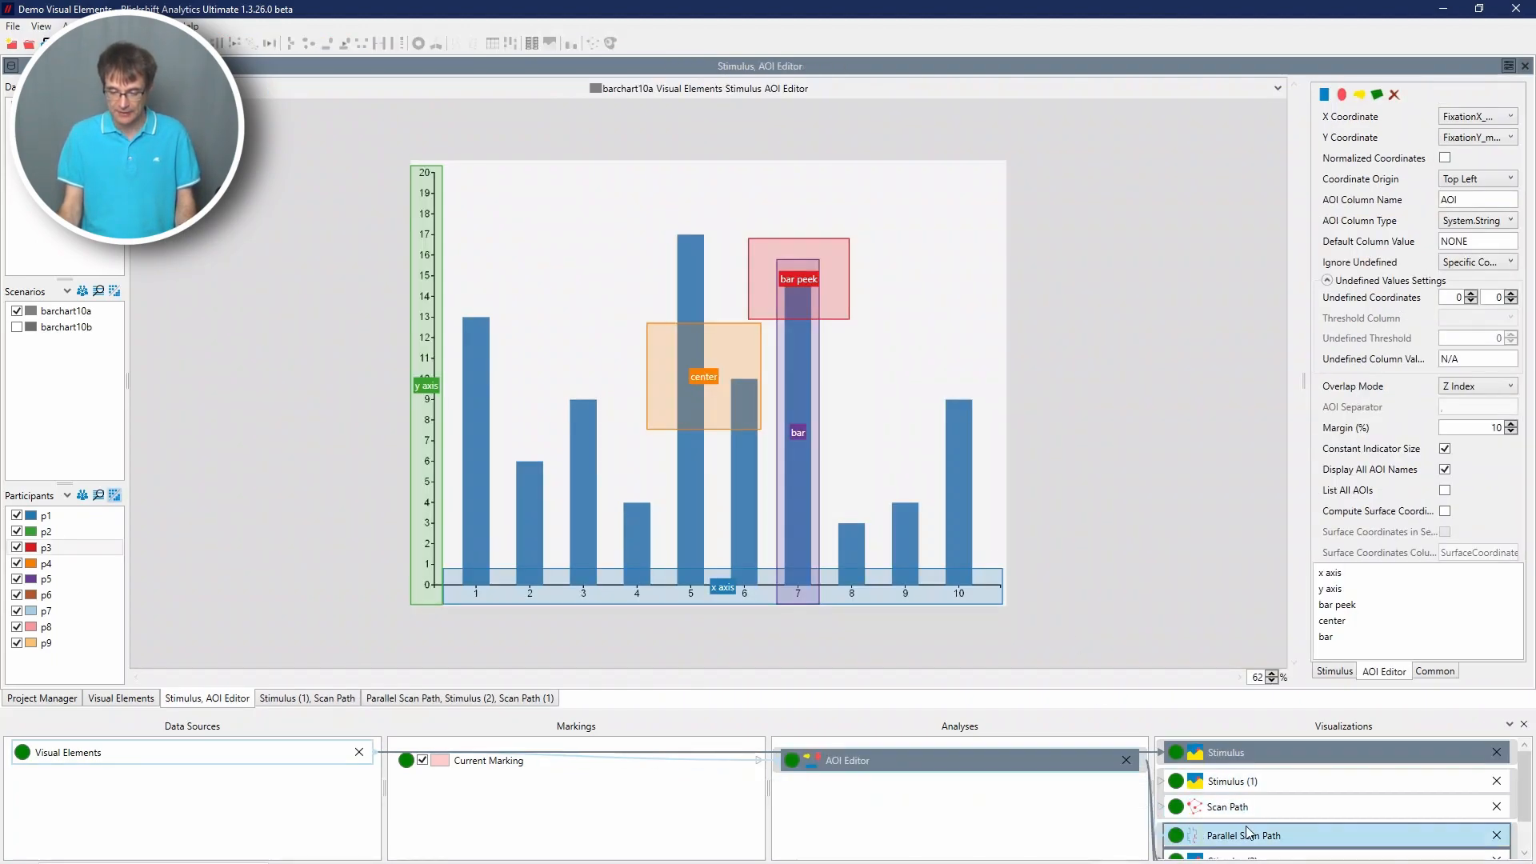
drag(1258, 840, 880, 756)
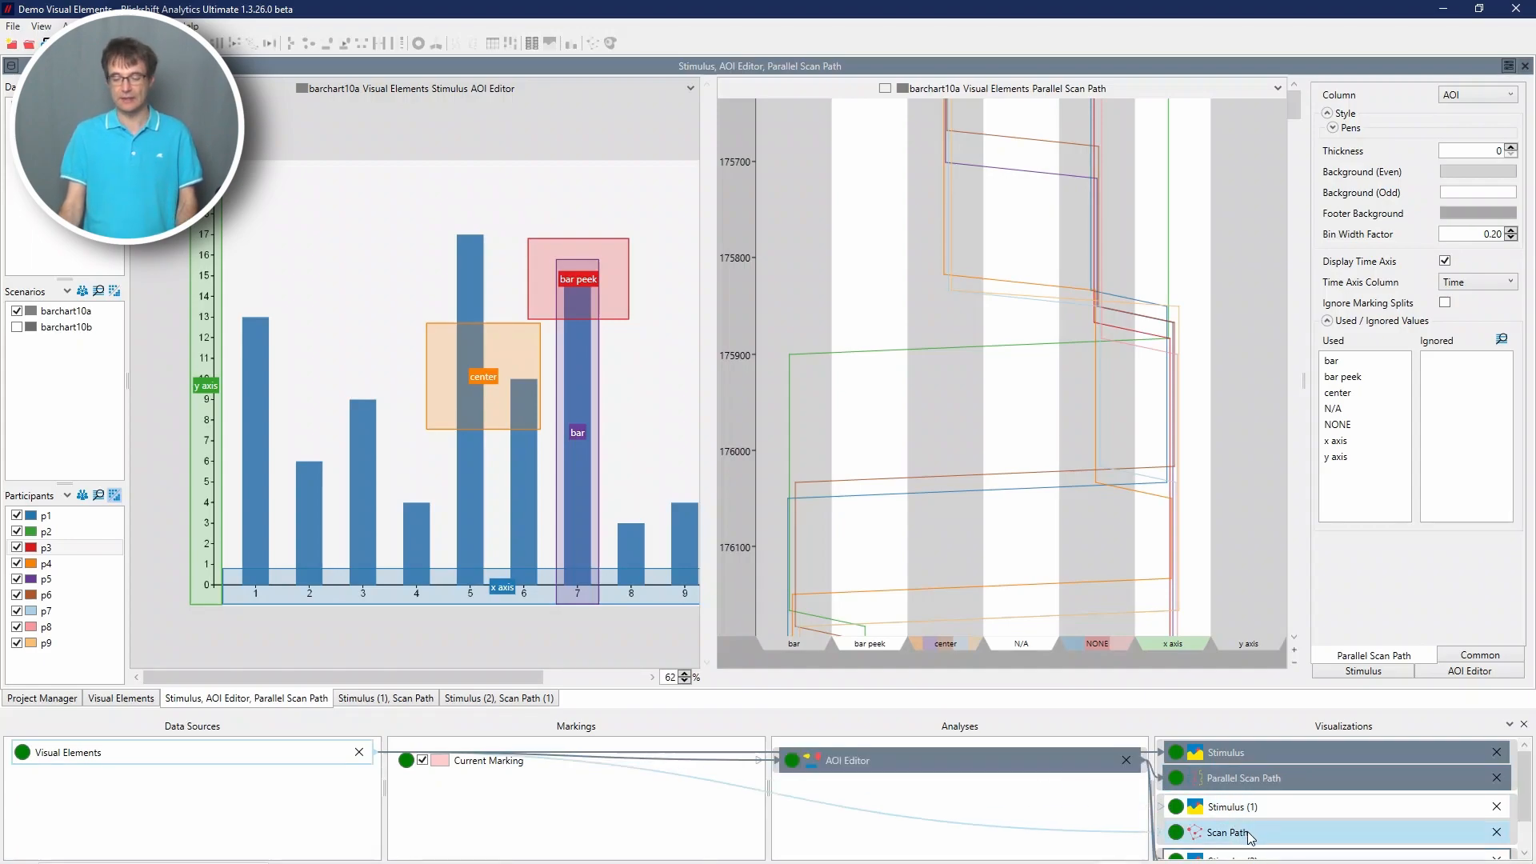
drag(1254, 840, 923, 759)
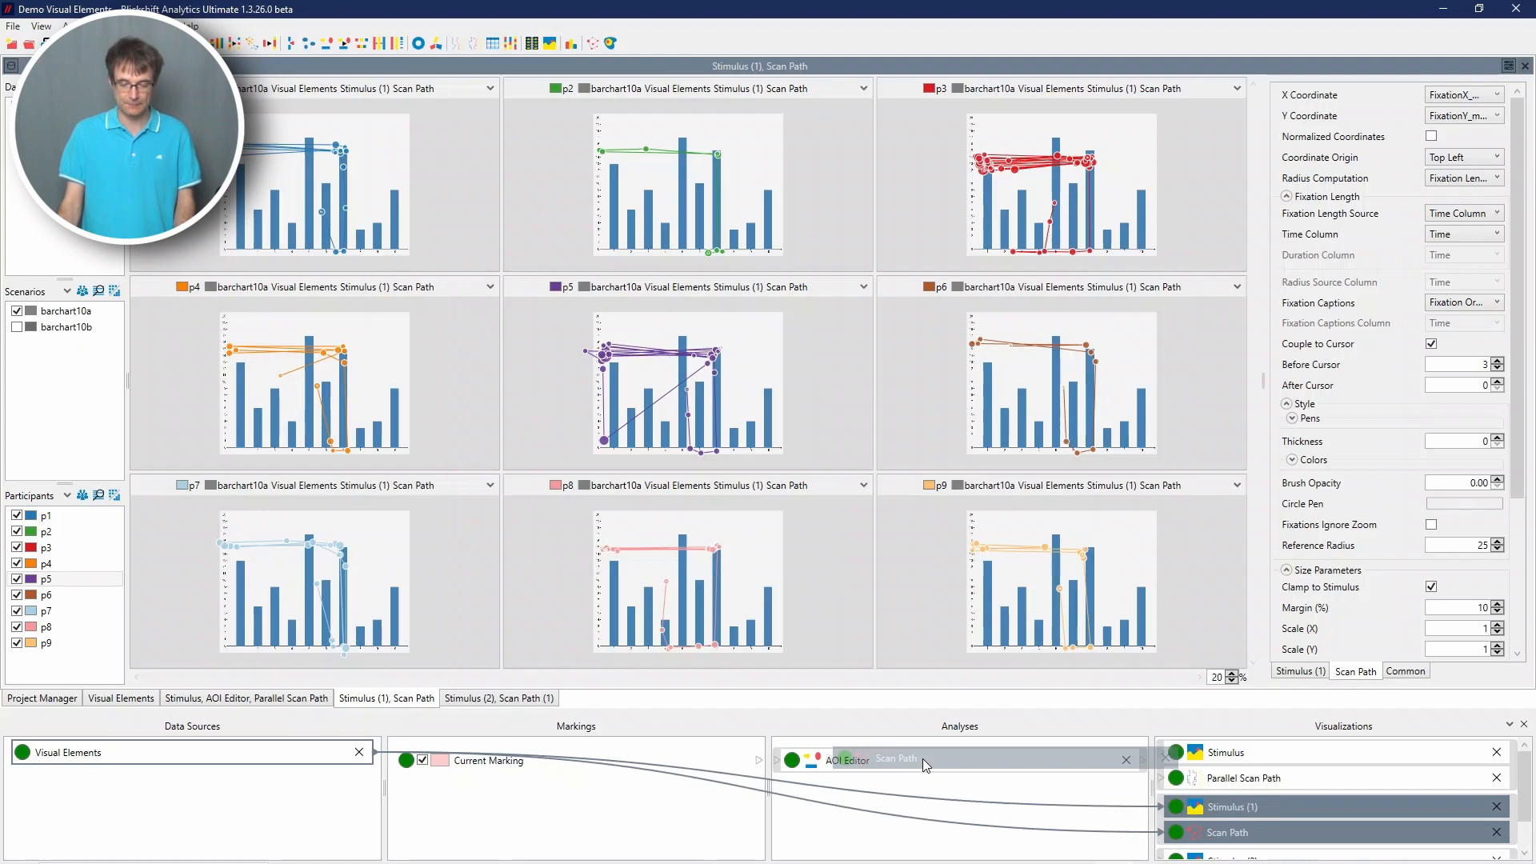
click(923, 759)
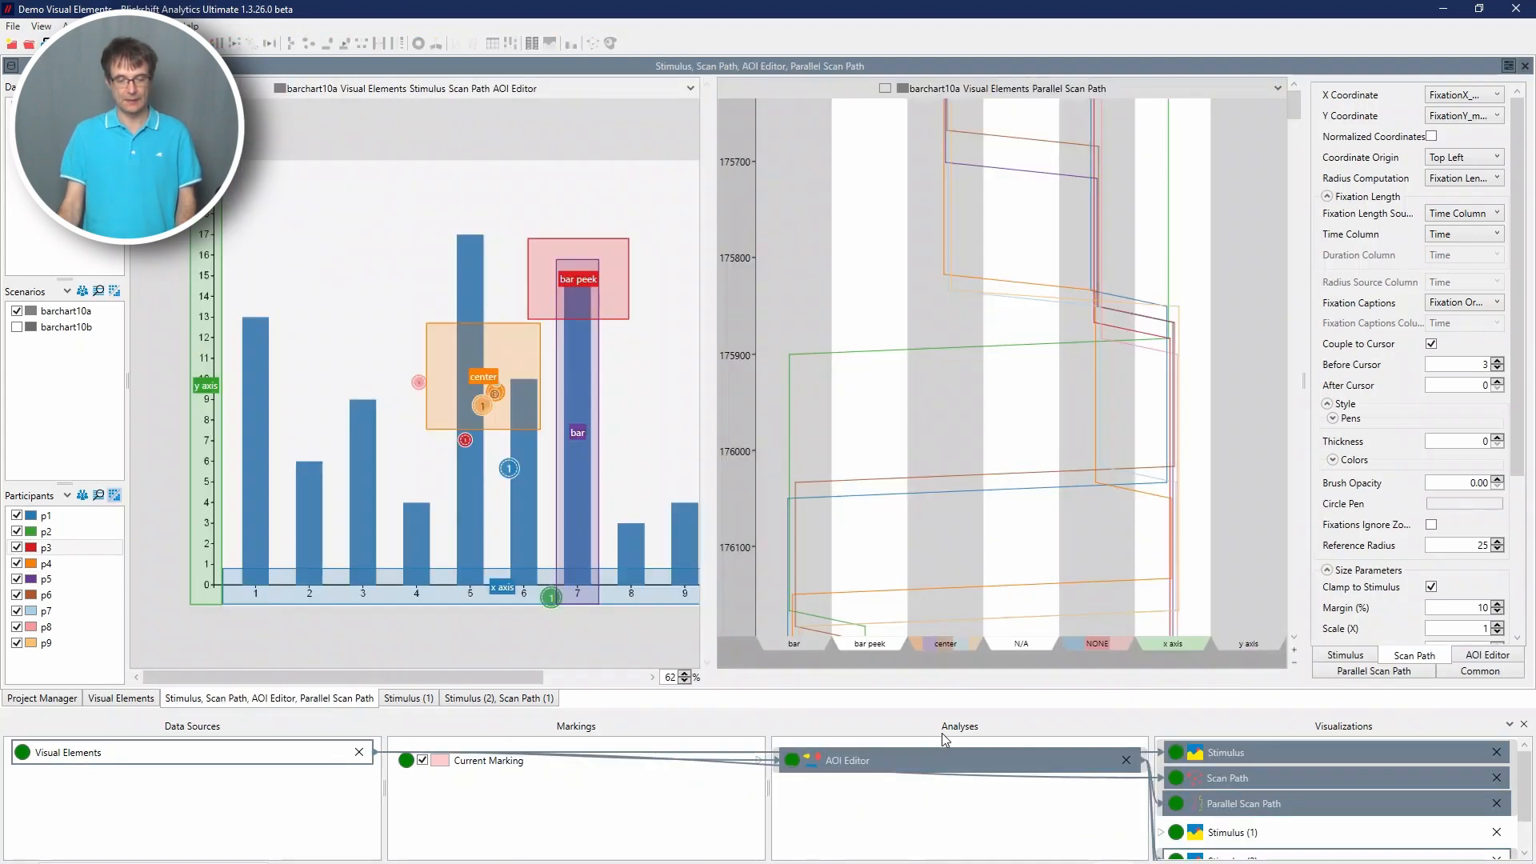
Show only participant p1 and widen the stimulus view until the whole bar chart with its AOIs fits
right_click(83, 516)
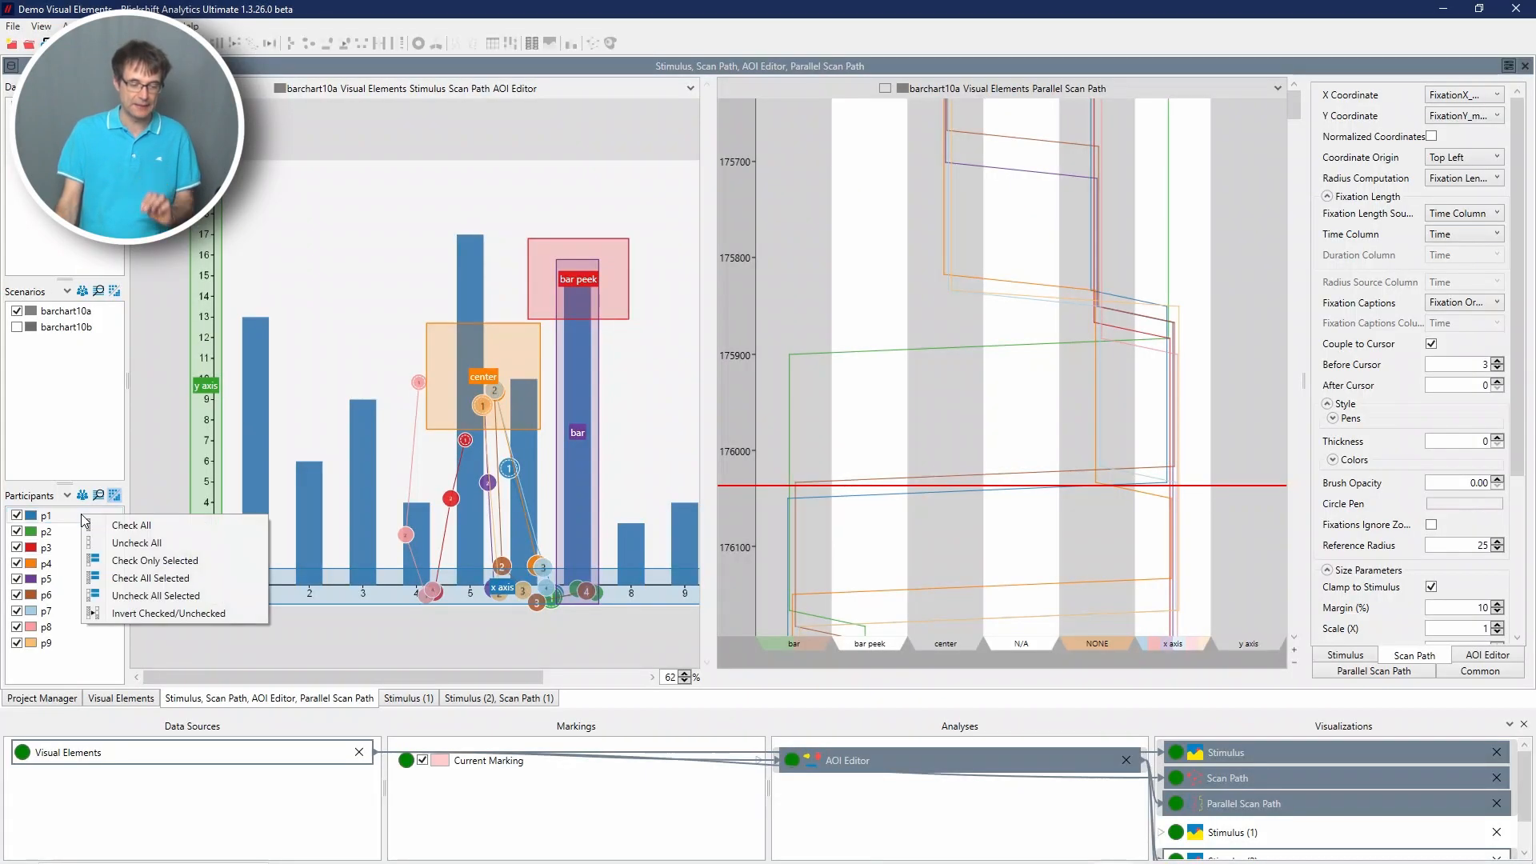
click(146, 561)
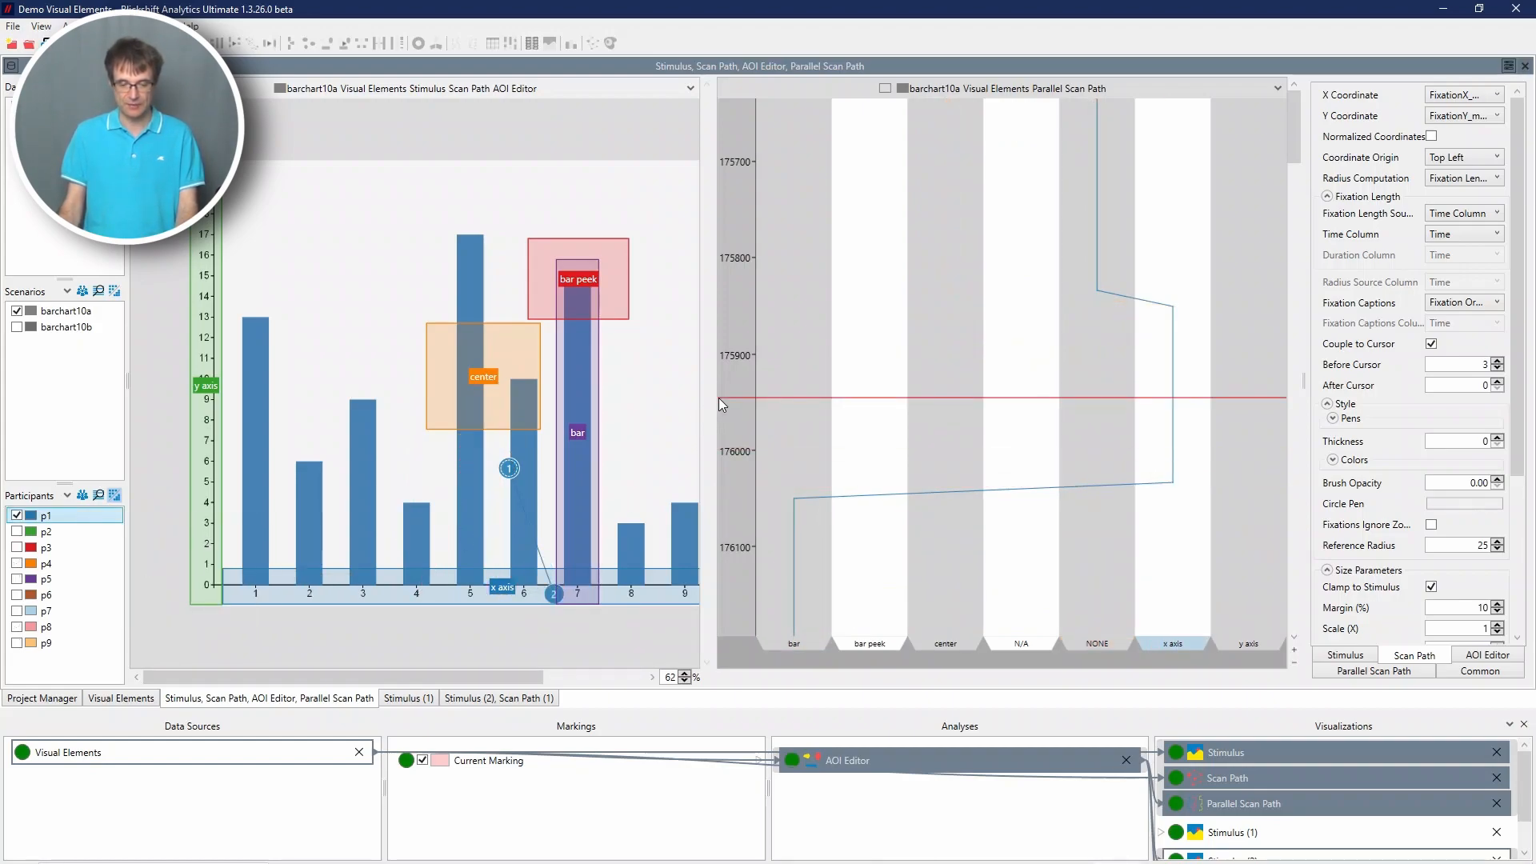
drag(716, 399, 815, 399)
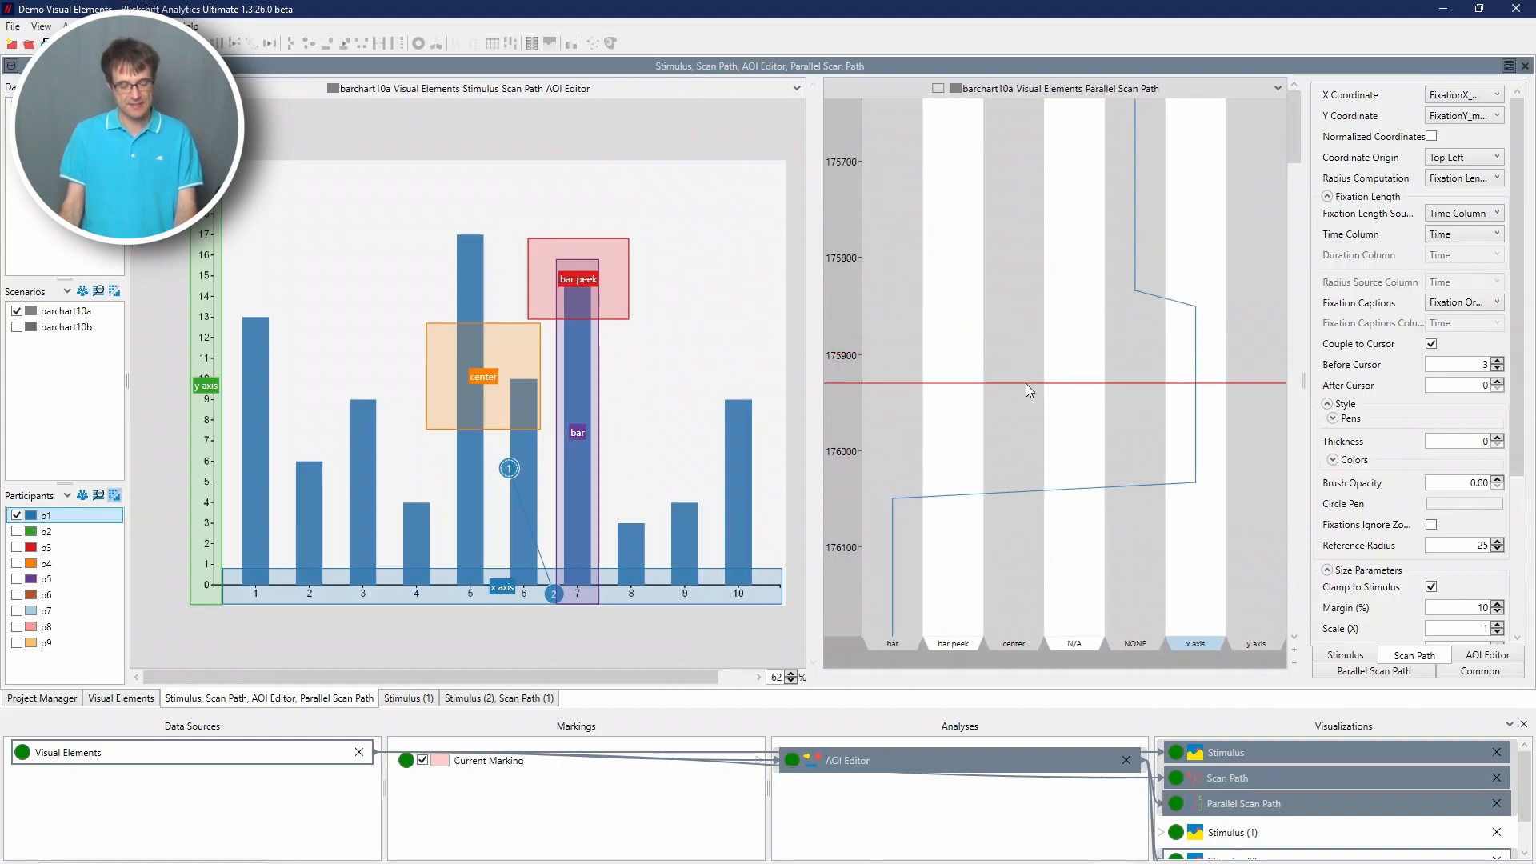
scroll(1026, 382, down, 5)
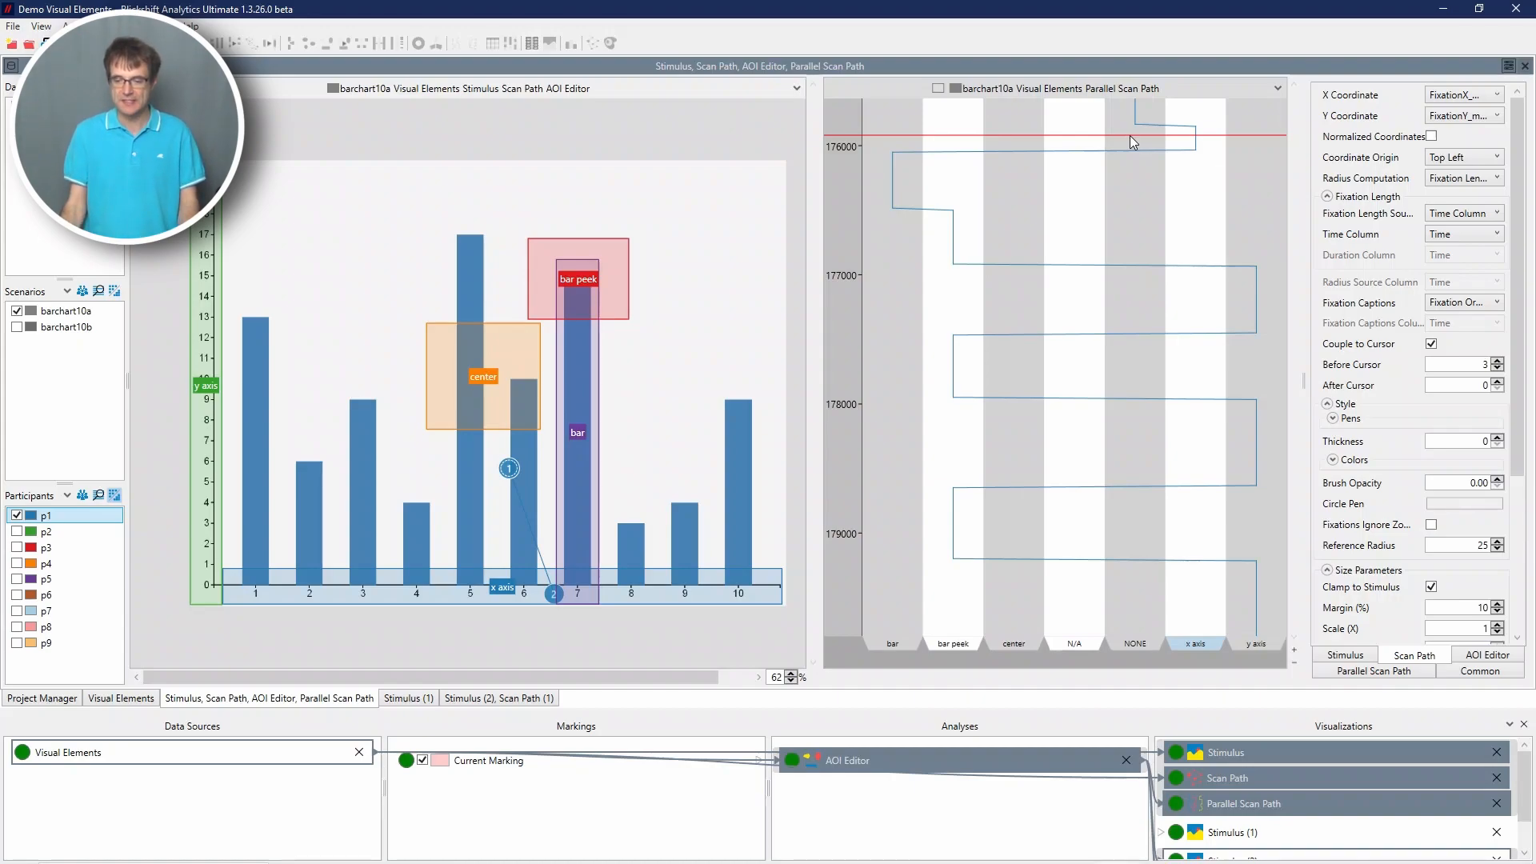
Examine p1's parallel scan path over time, marking intervals to trace the gaze sequence across the x axis, bar, bar peek and y axis AOIs
drag(1132, 142, 1198, 648)
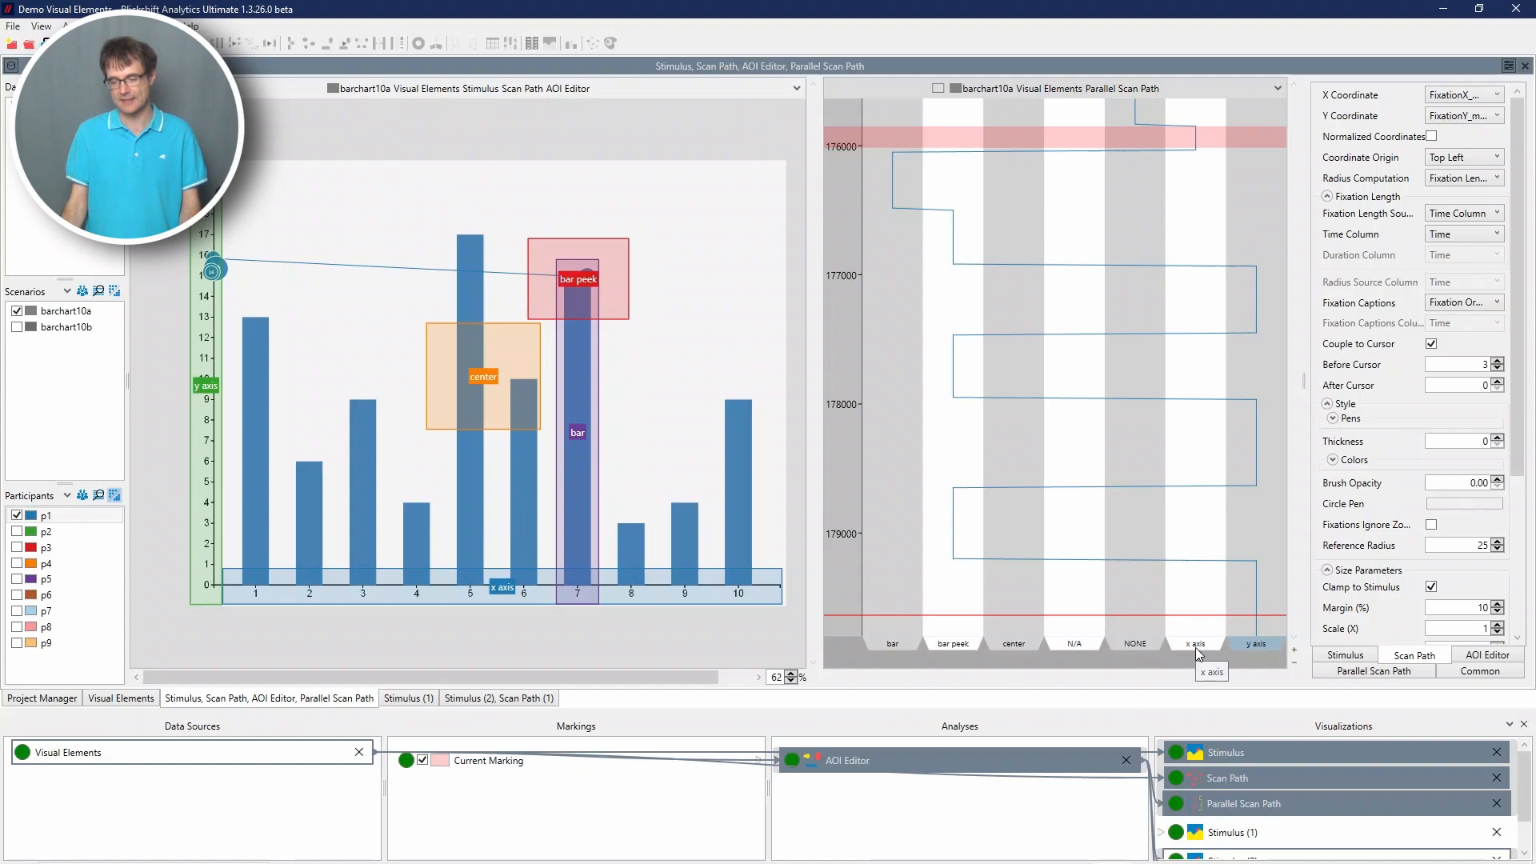
drag(1194, 646, 894, 207)
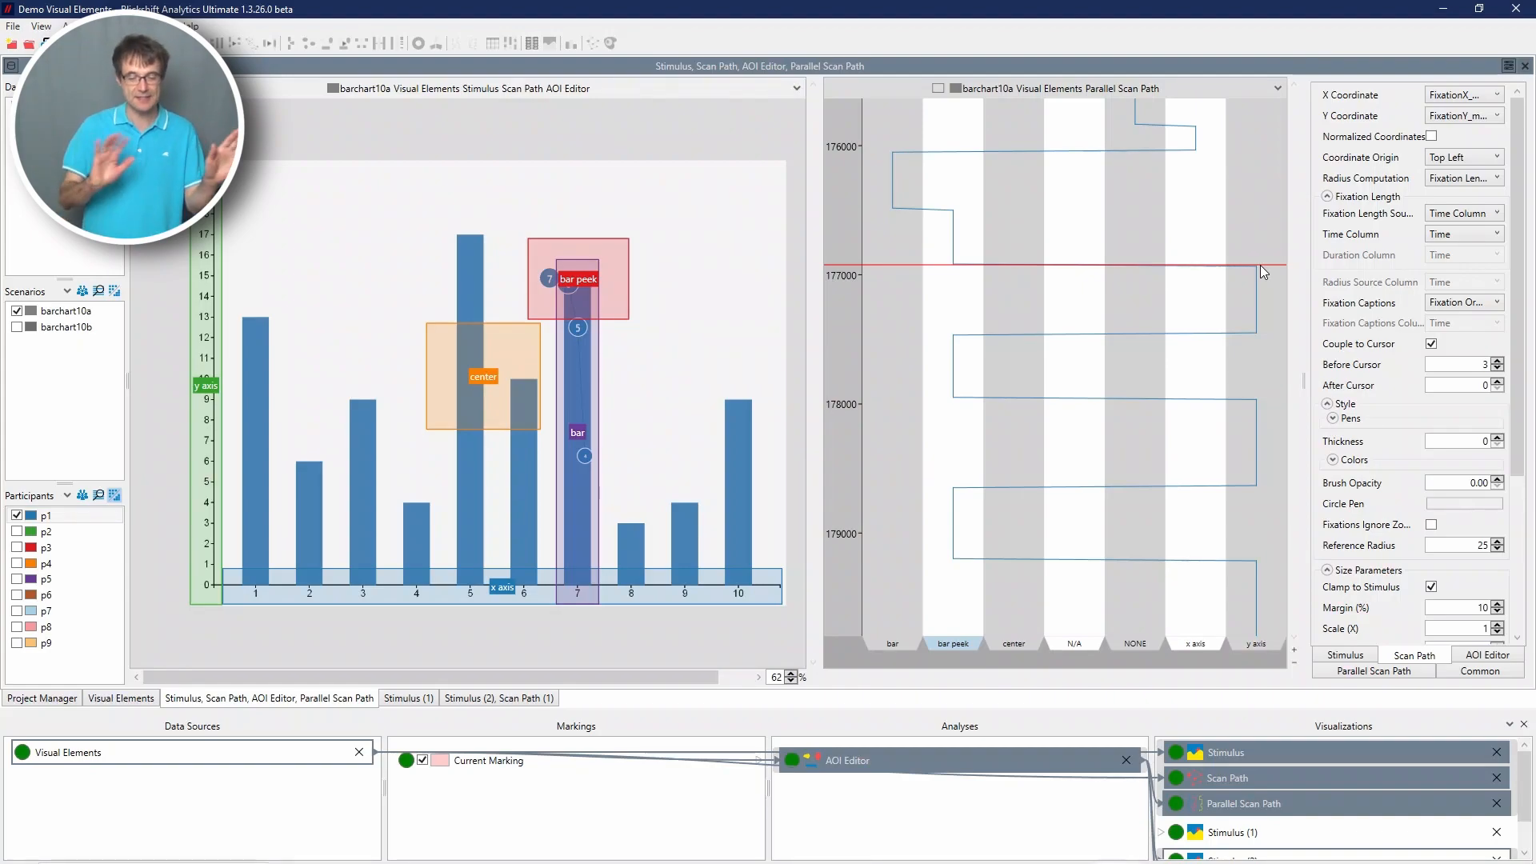
drag(1261, 266, 1222, 558)
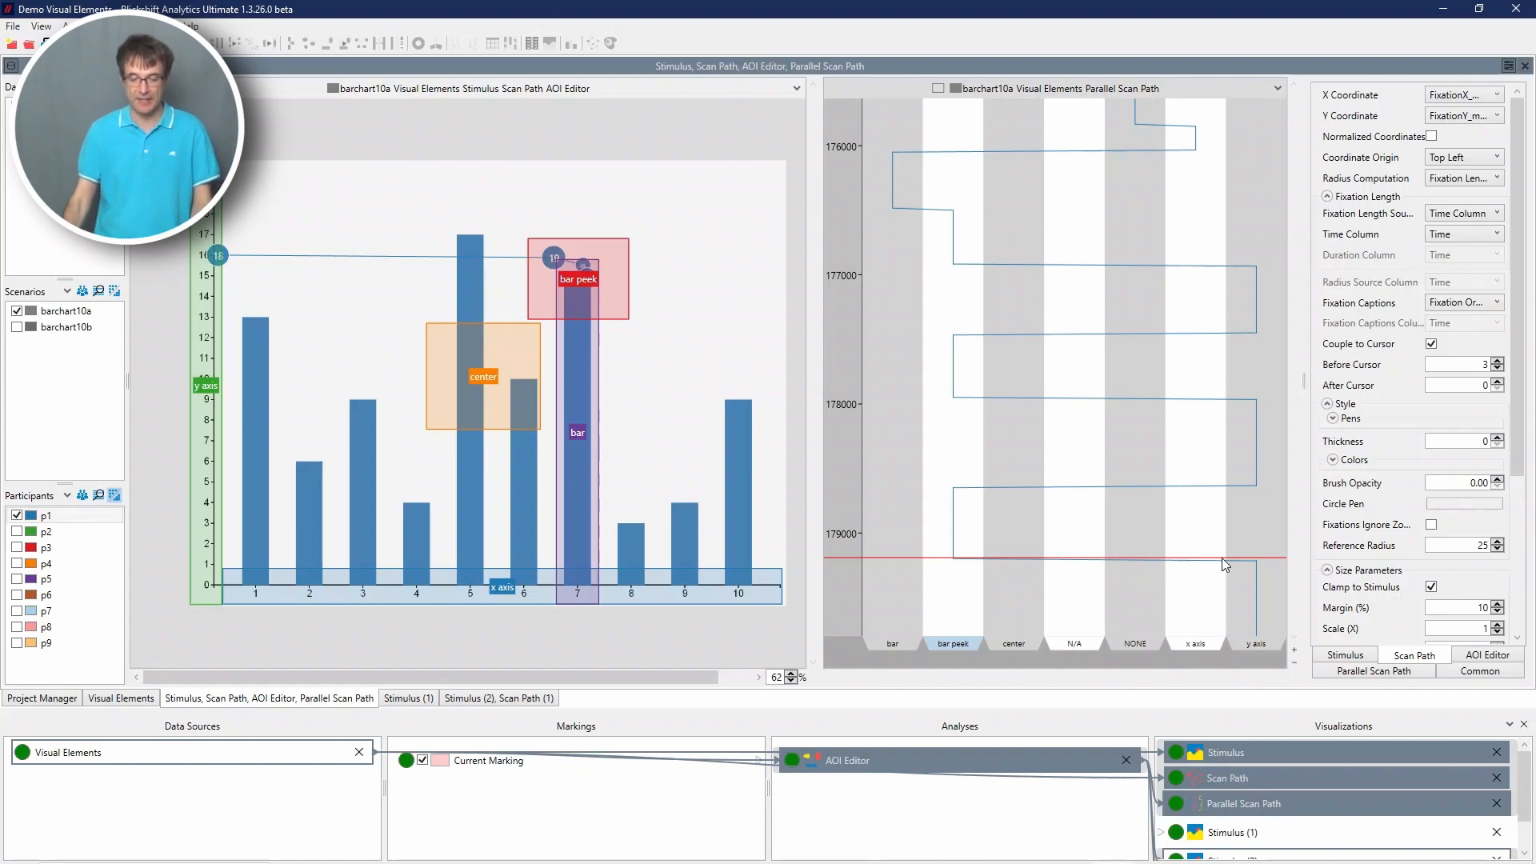
drag(1222, 558, 1231, 636)
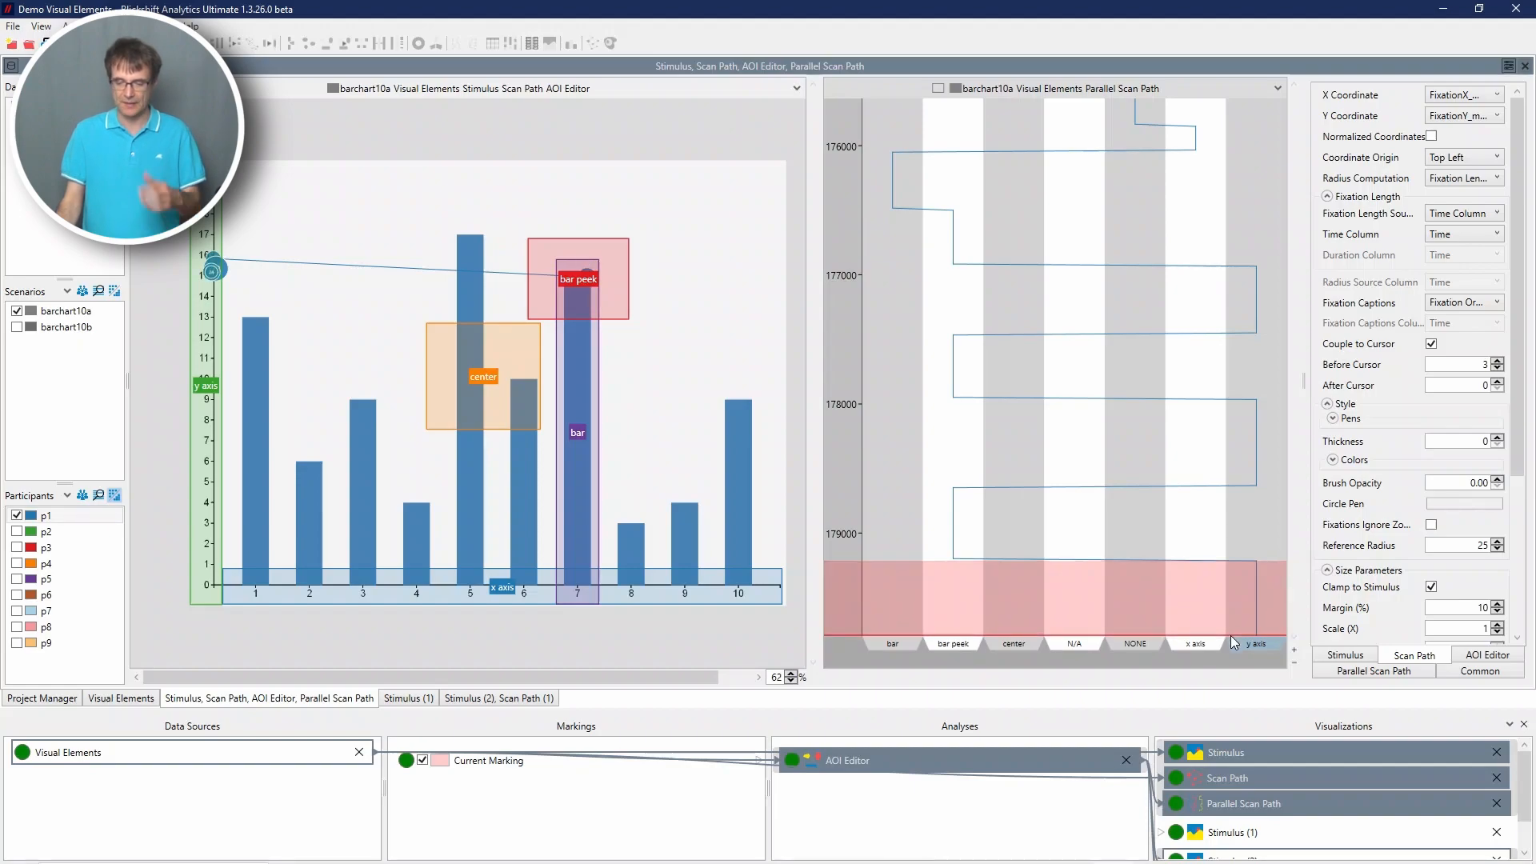
click(1167, 412)
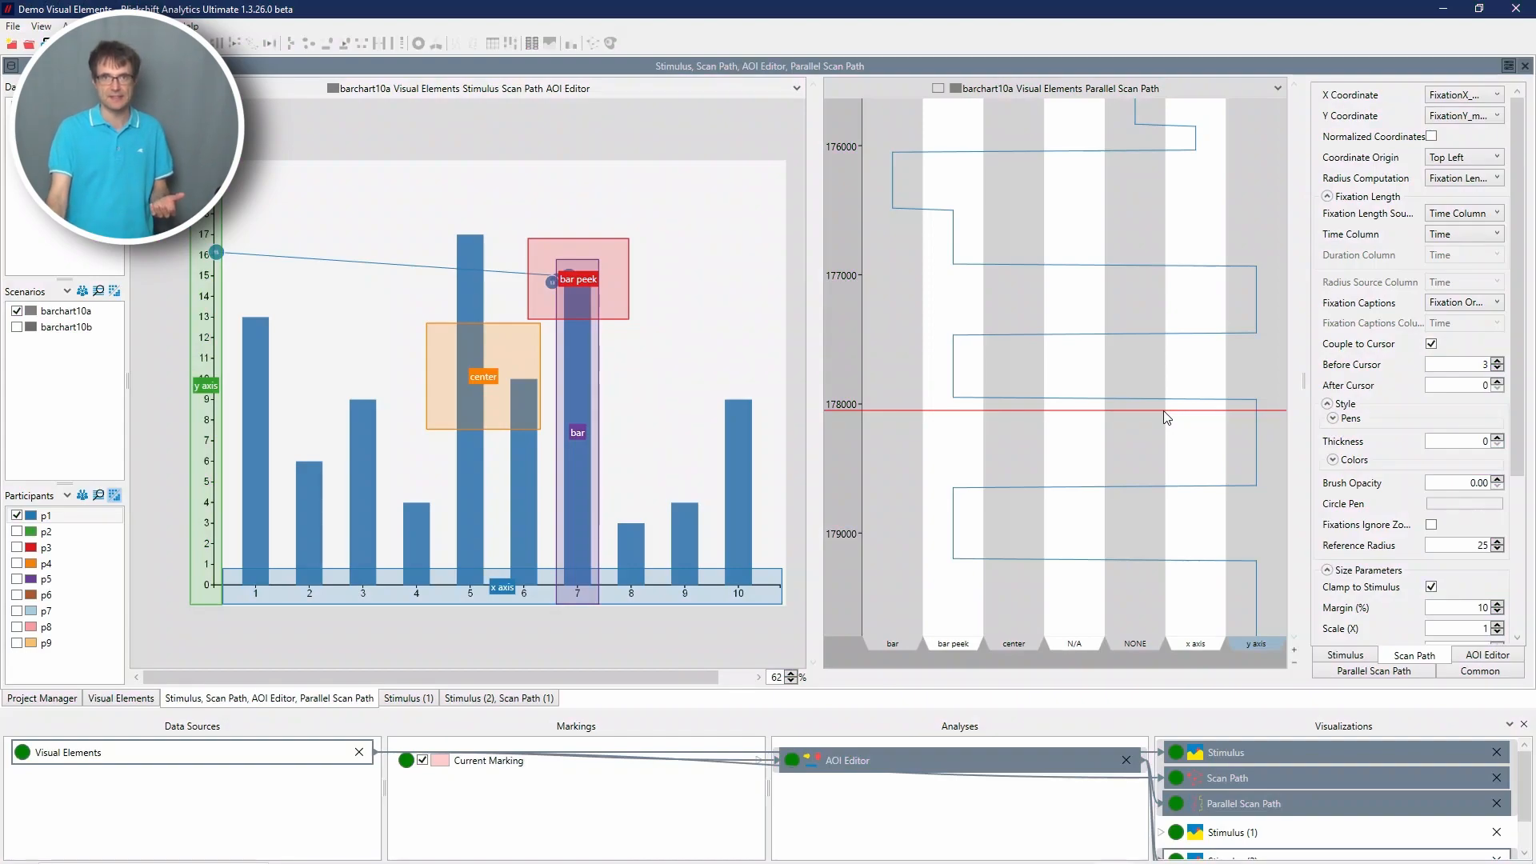
drag(1161, 416, 1139, 322)
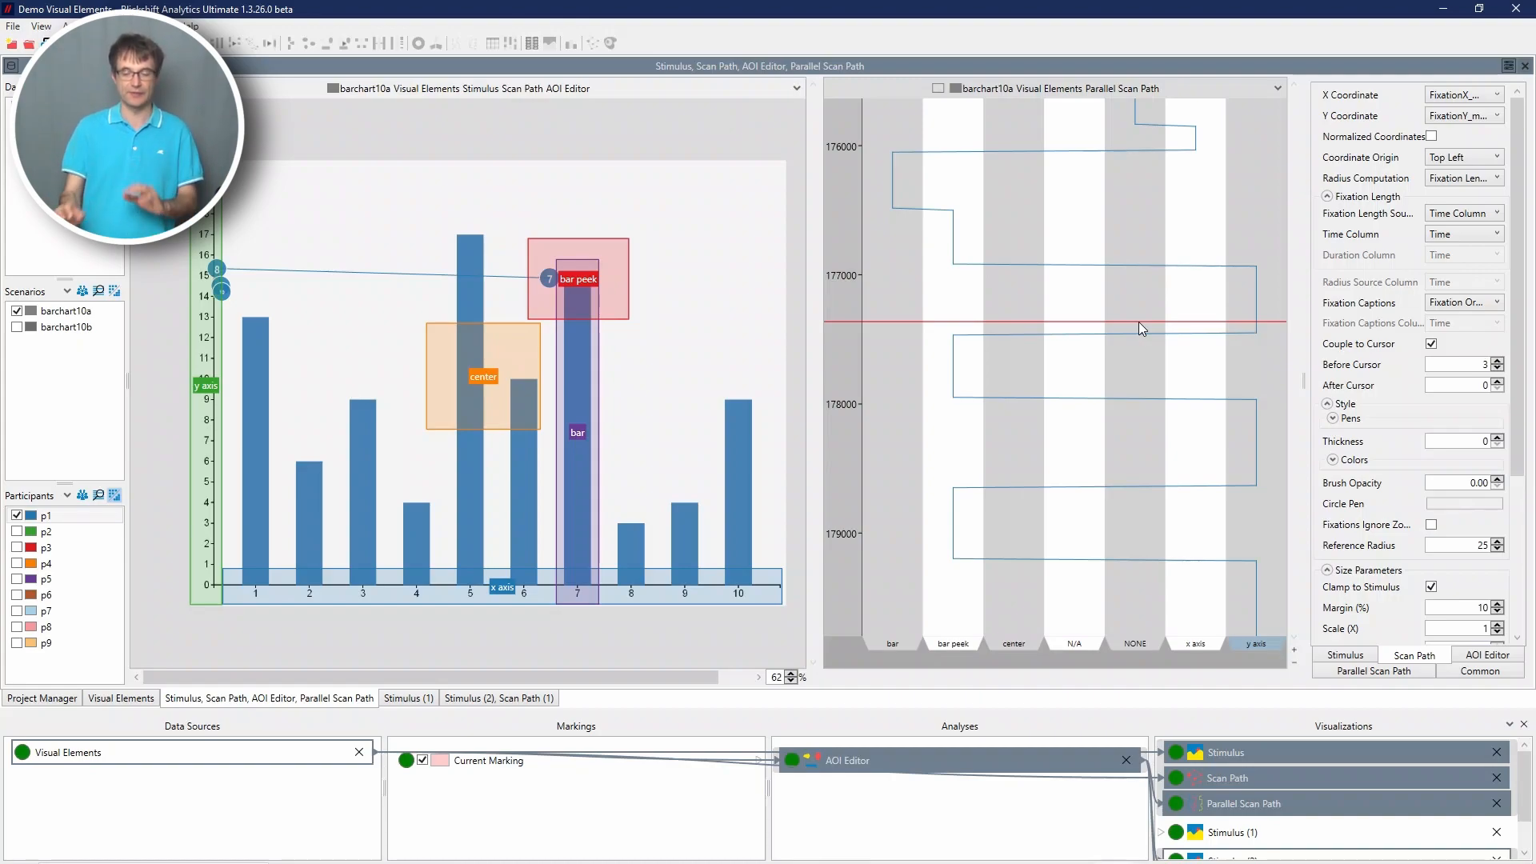
drag(1140, 321, 933, 270)
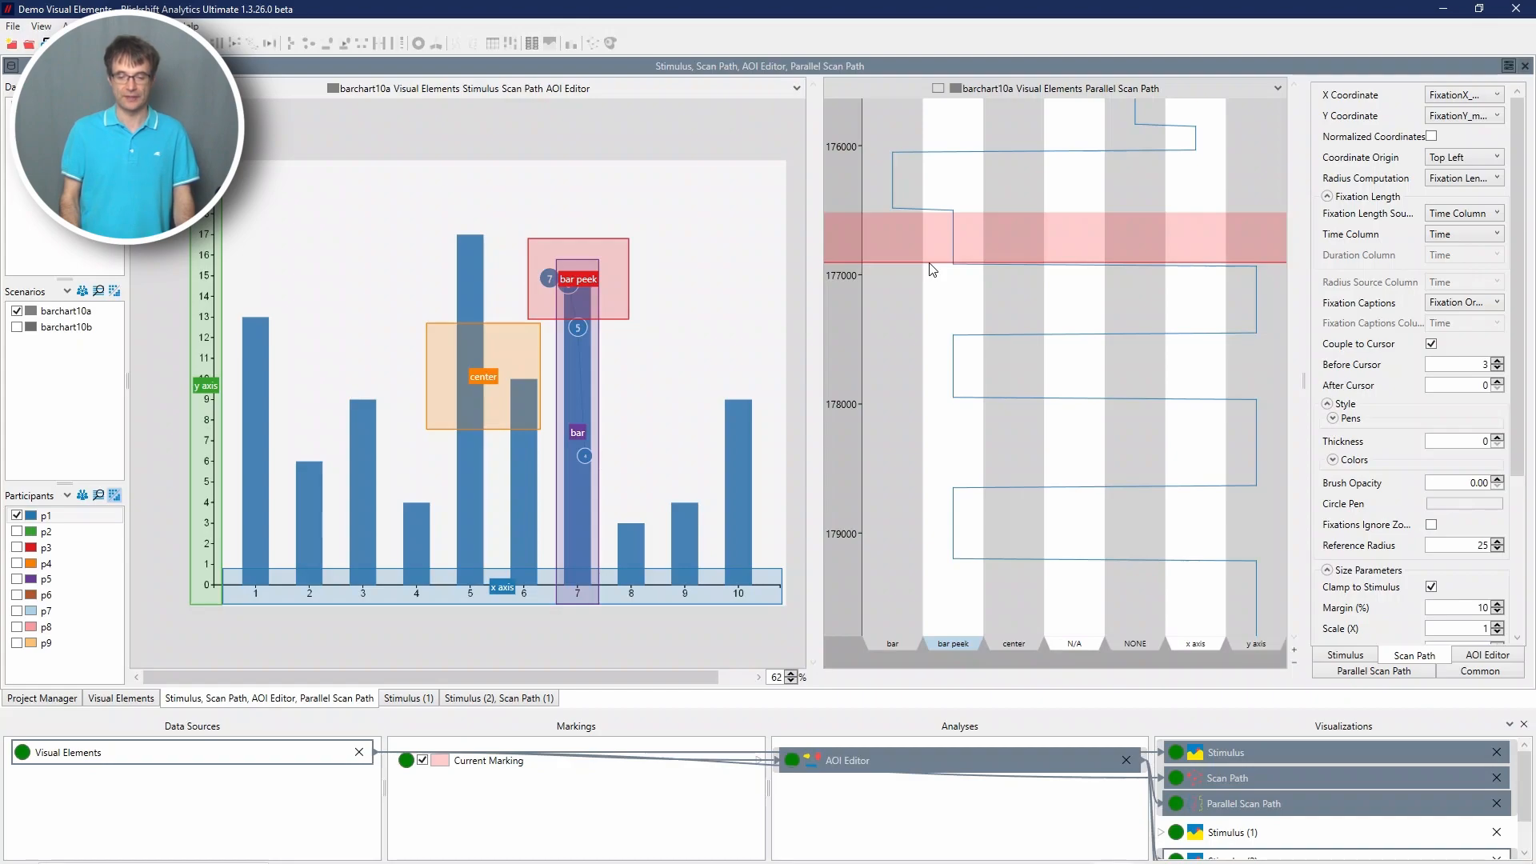
click(1031, 382)
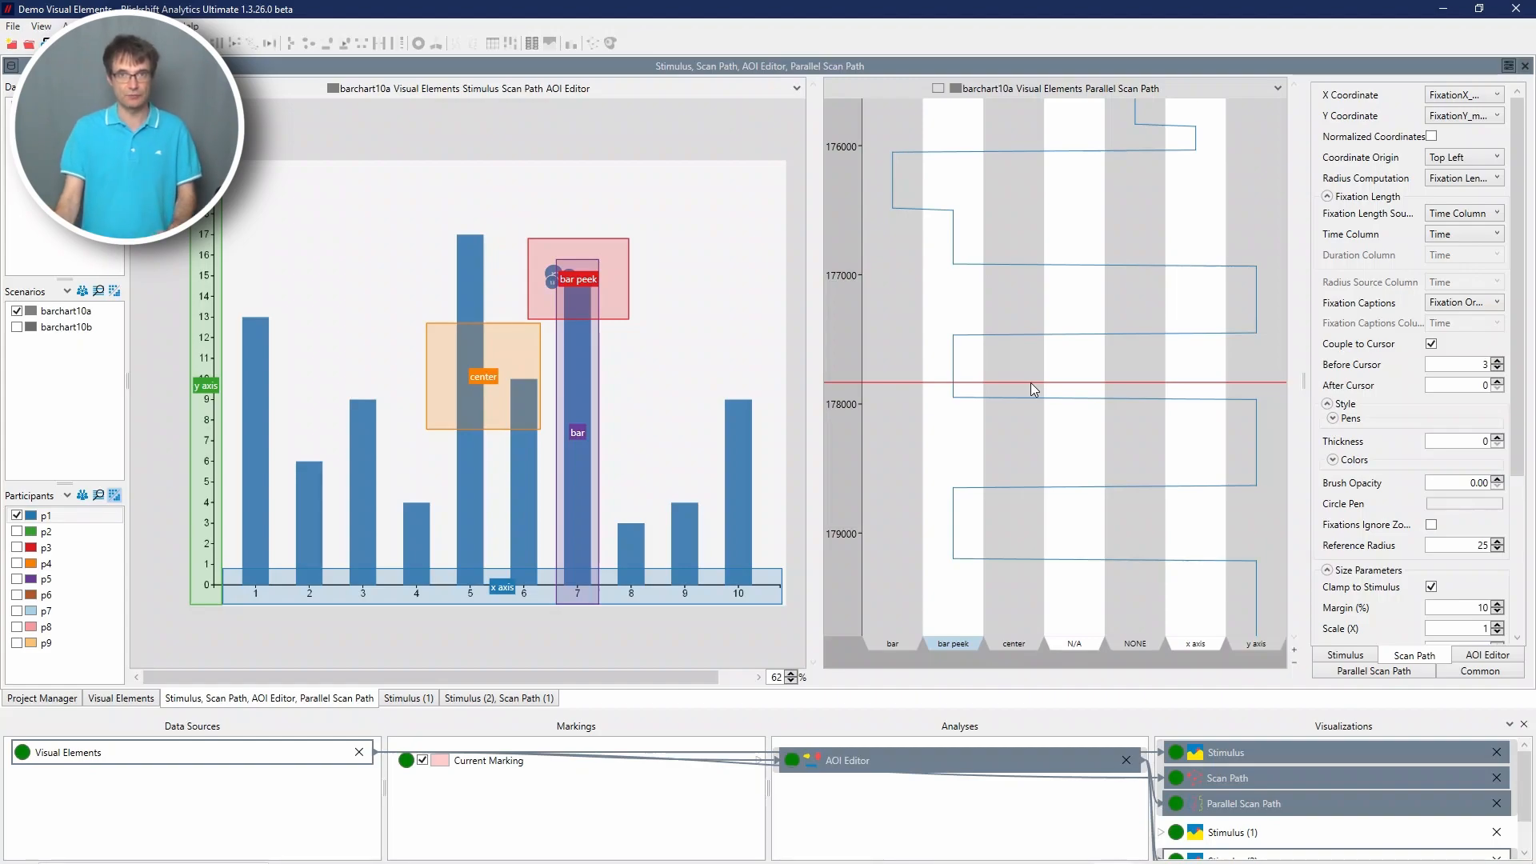
drag(1031, 382, 989, 642)
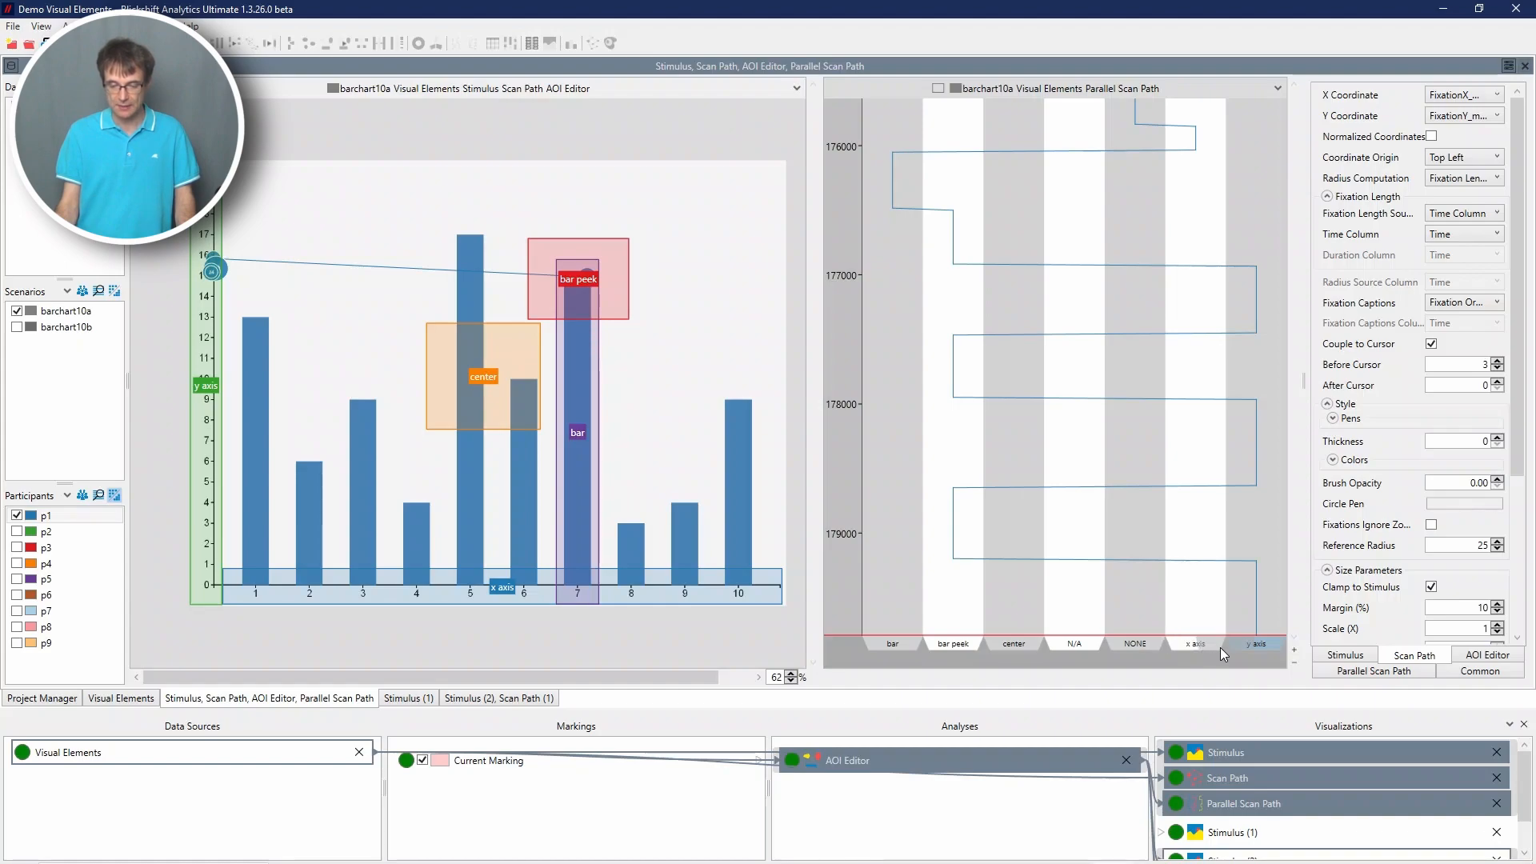
drag(1222, 646, 1221, 646)
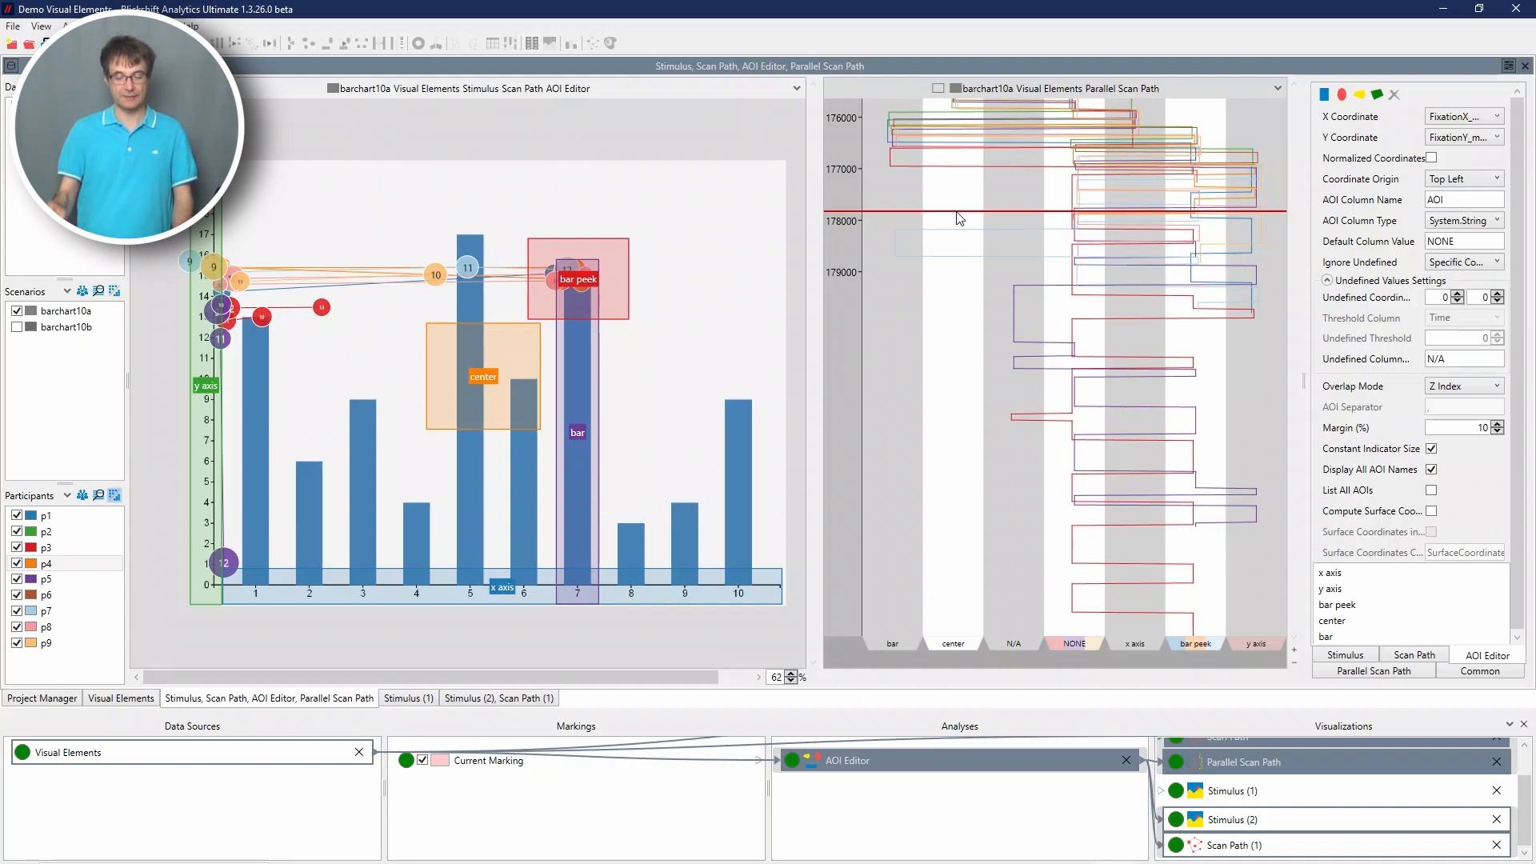
Create another Parallel Scan Path visualization from the AOI Editor analysis and include all participants p1 to p9
right_click(910, 762)
mouse_move(989, 644)
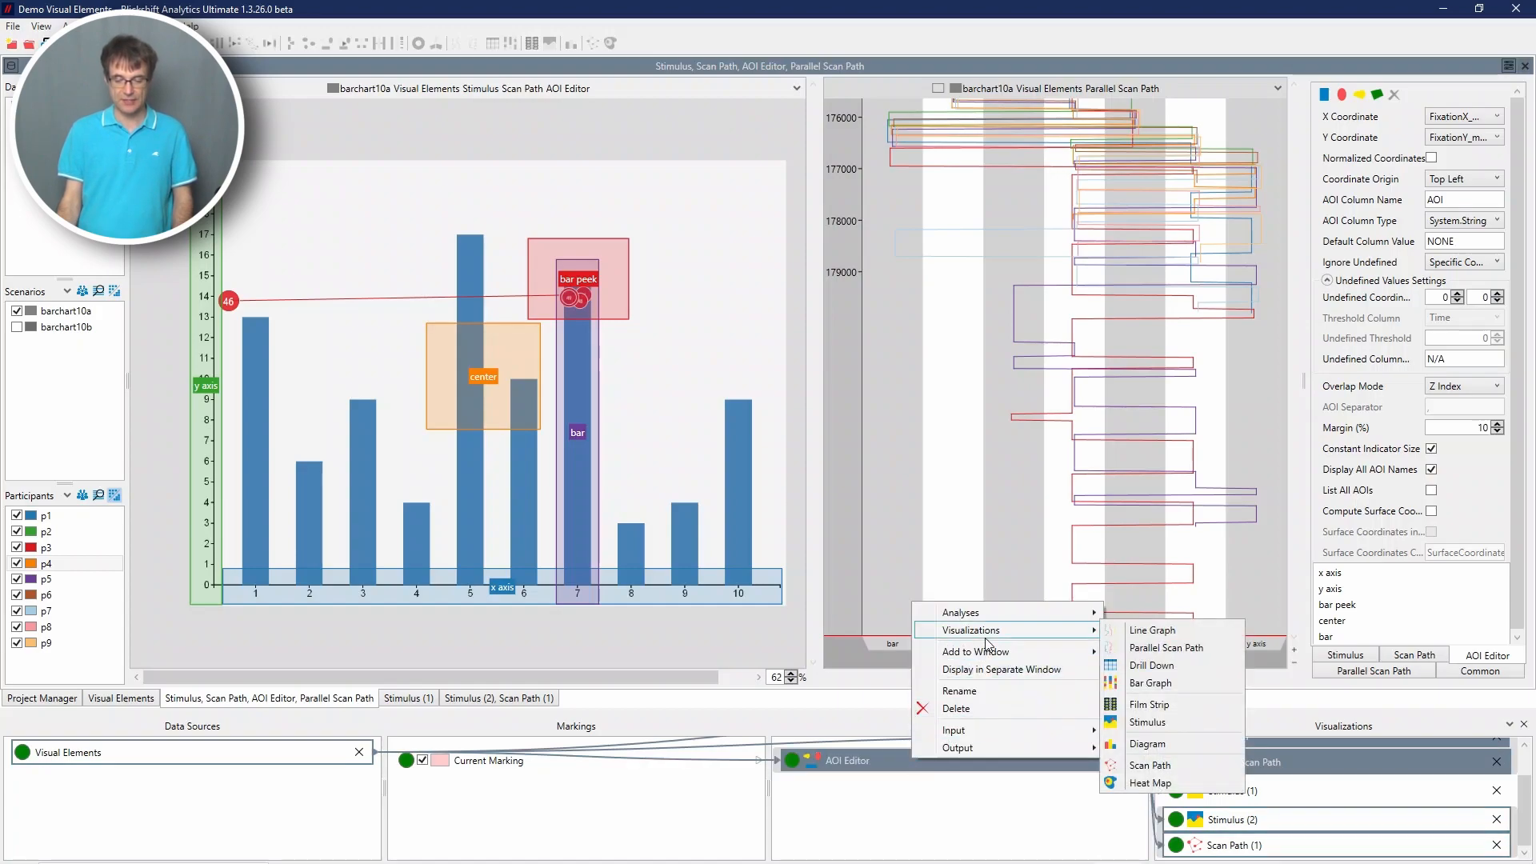
click(1162, 650)
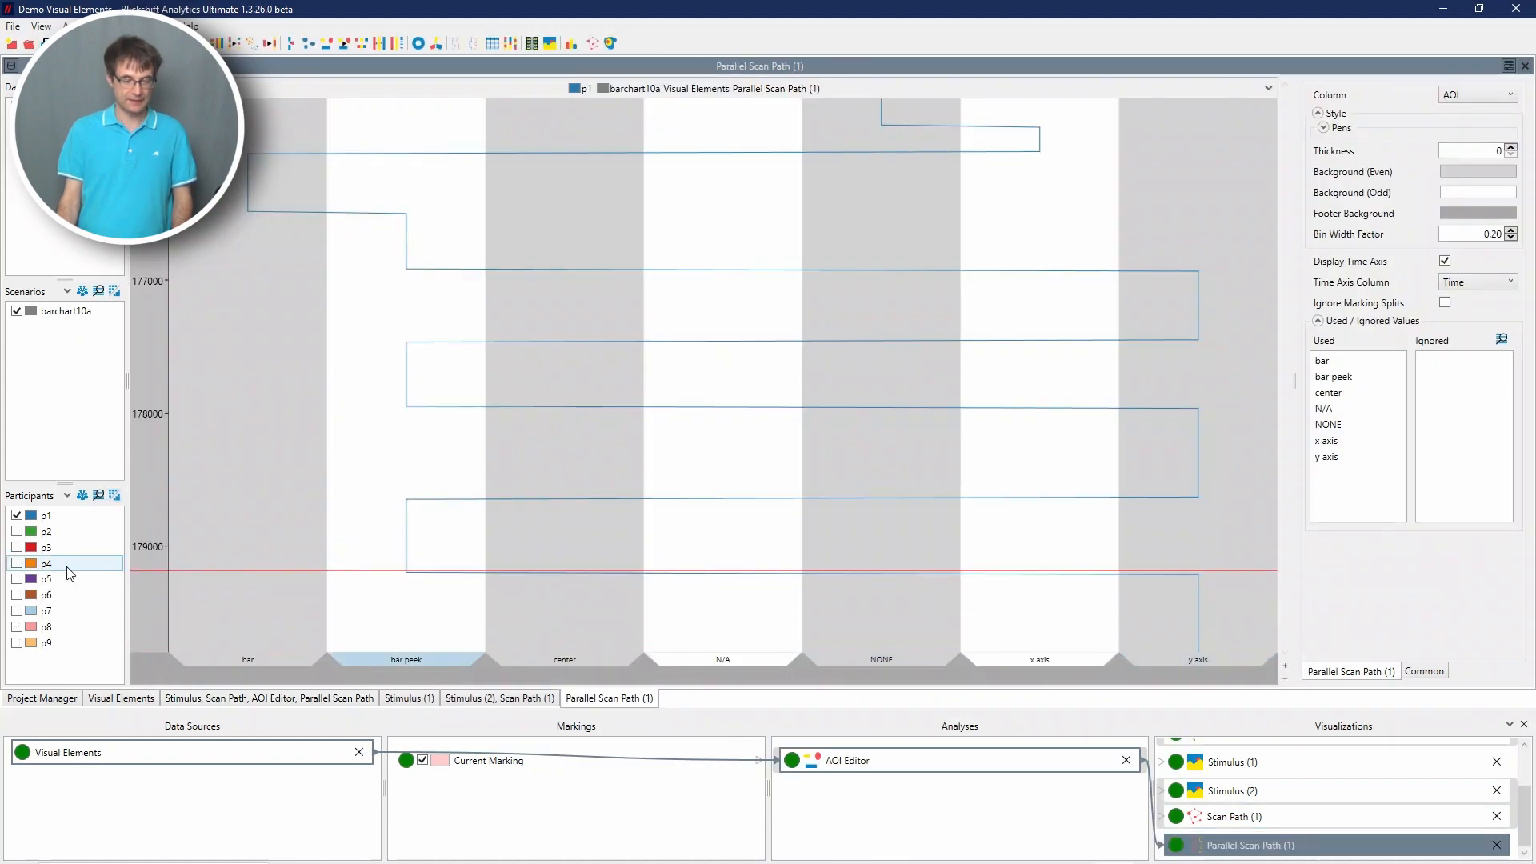
right_click(76, 567)
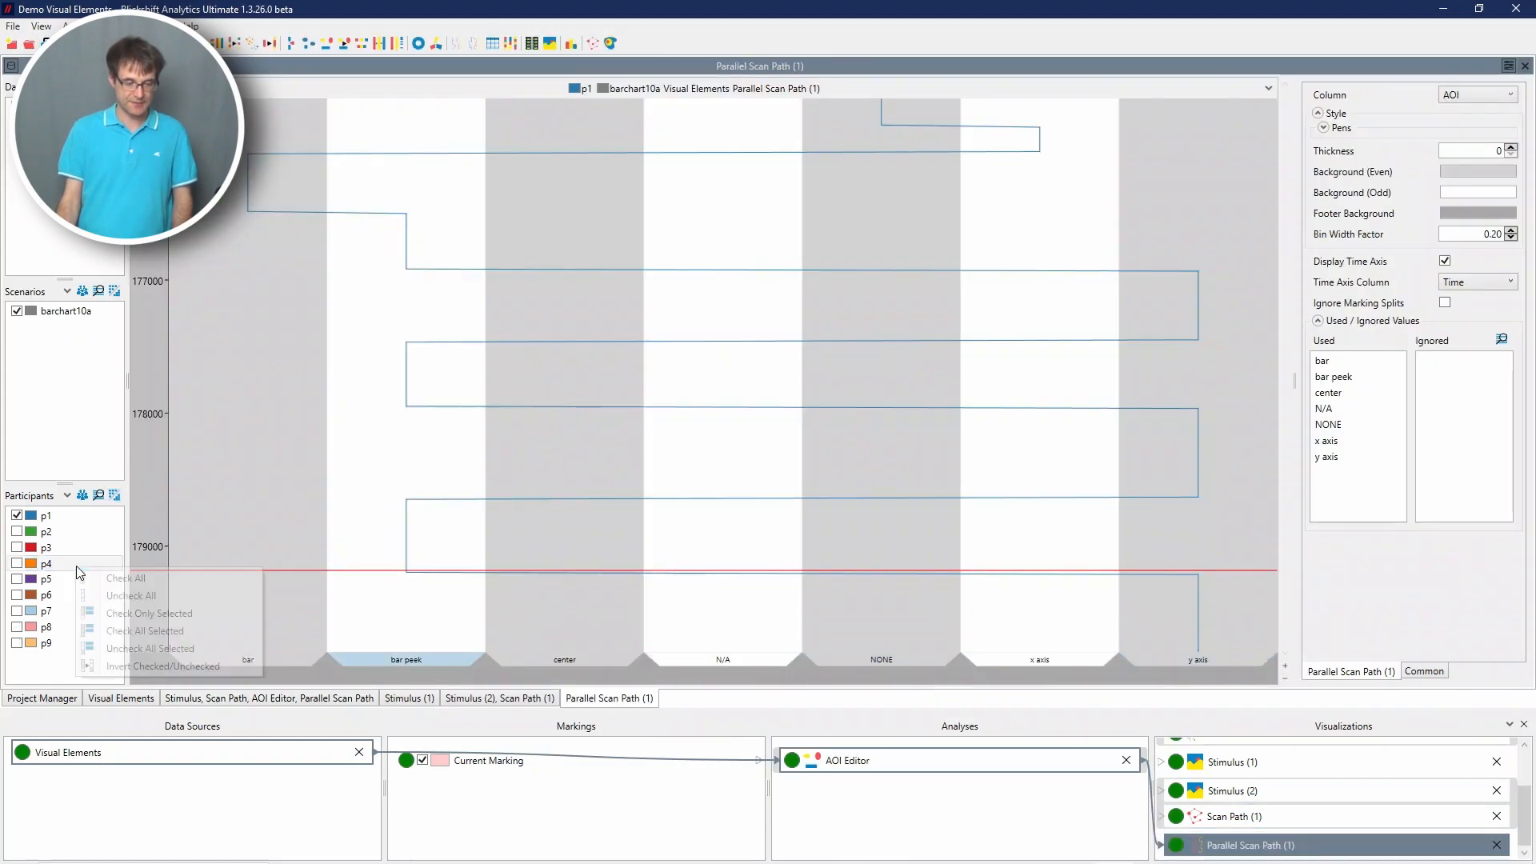
click(142, 580)
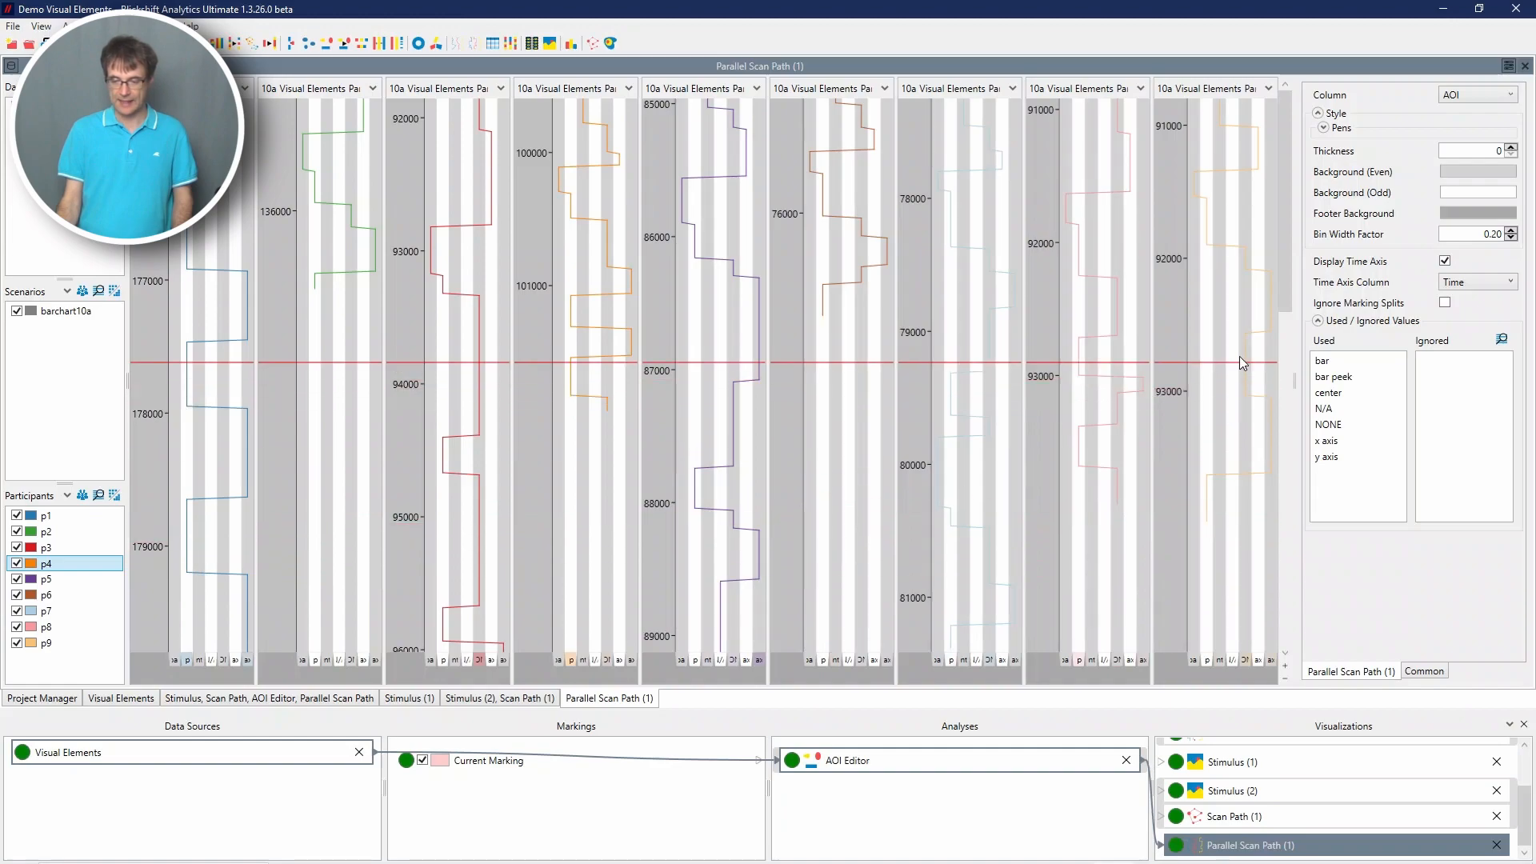
Turn off the time axis and hide the settings and filter panels to give the participants' parallel scan paths more room
click(1446, 262)
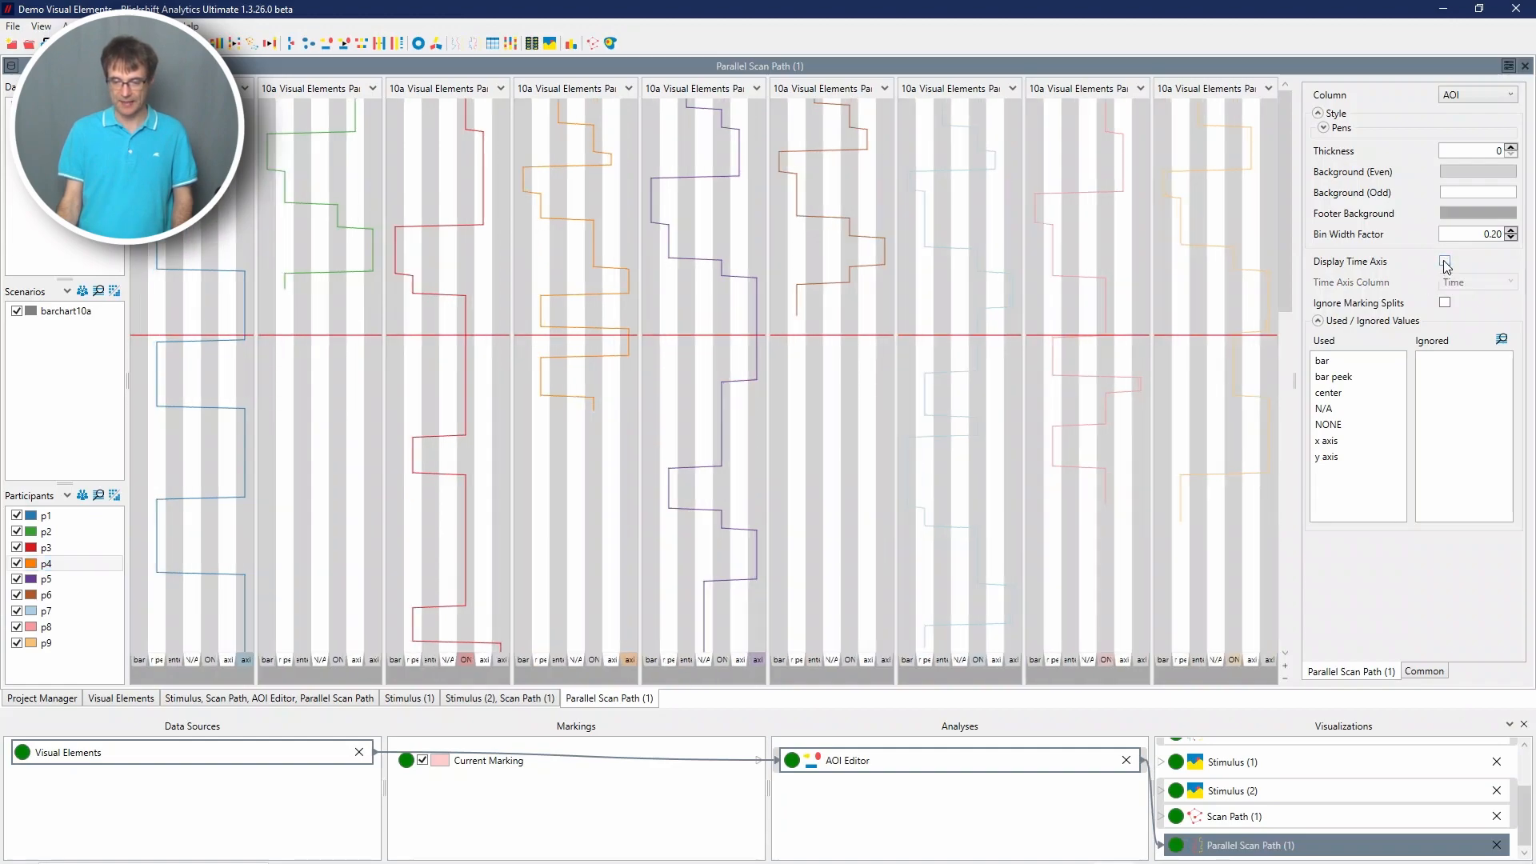
click(1508, 67)
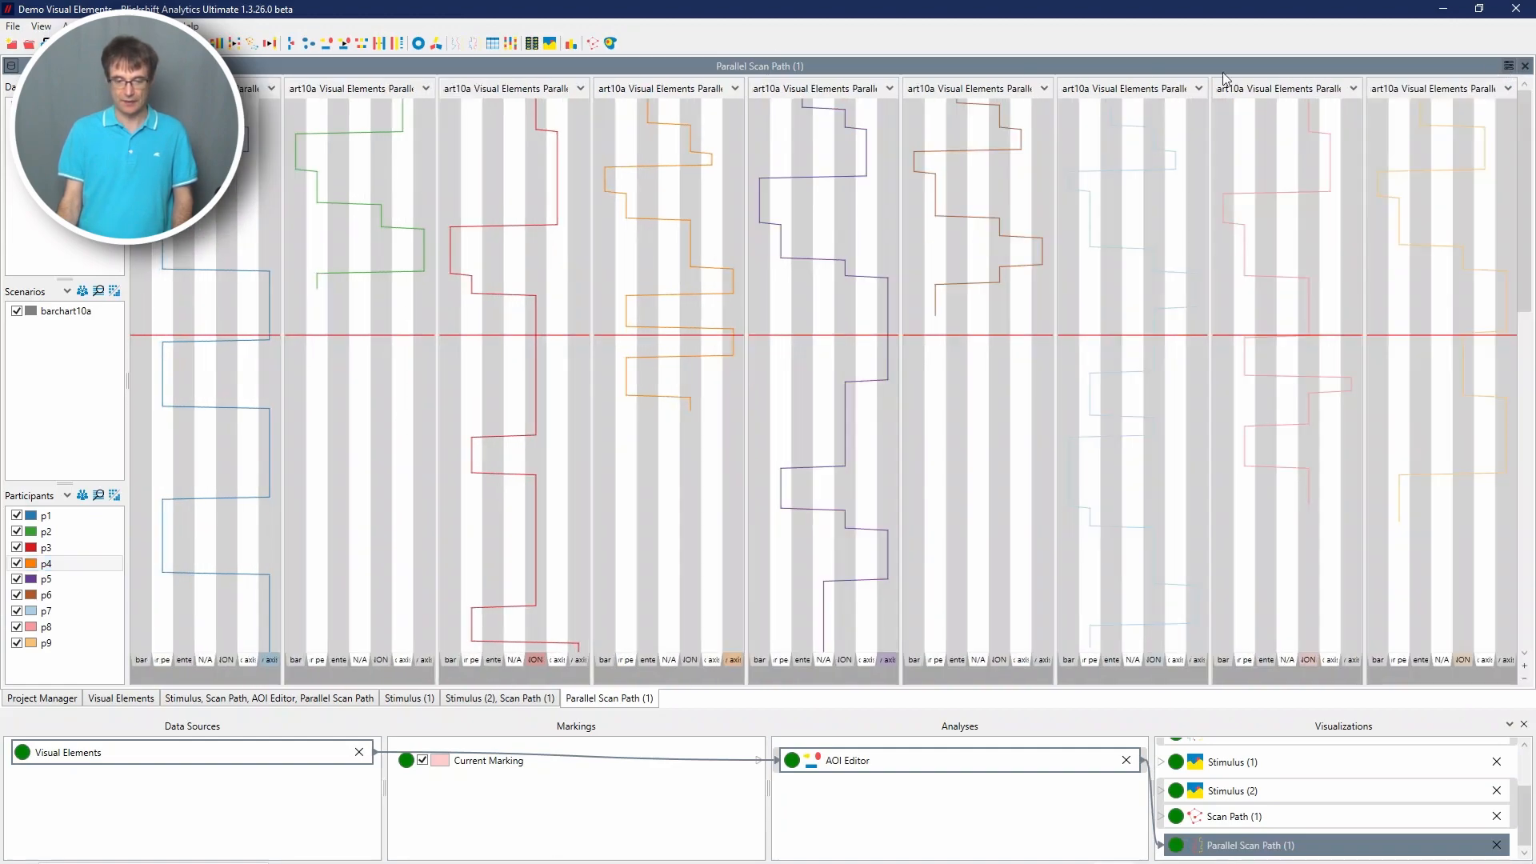
click(11, 66)
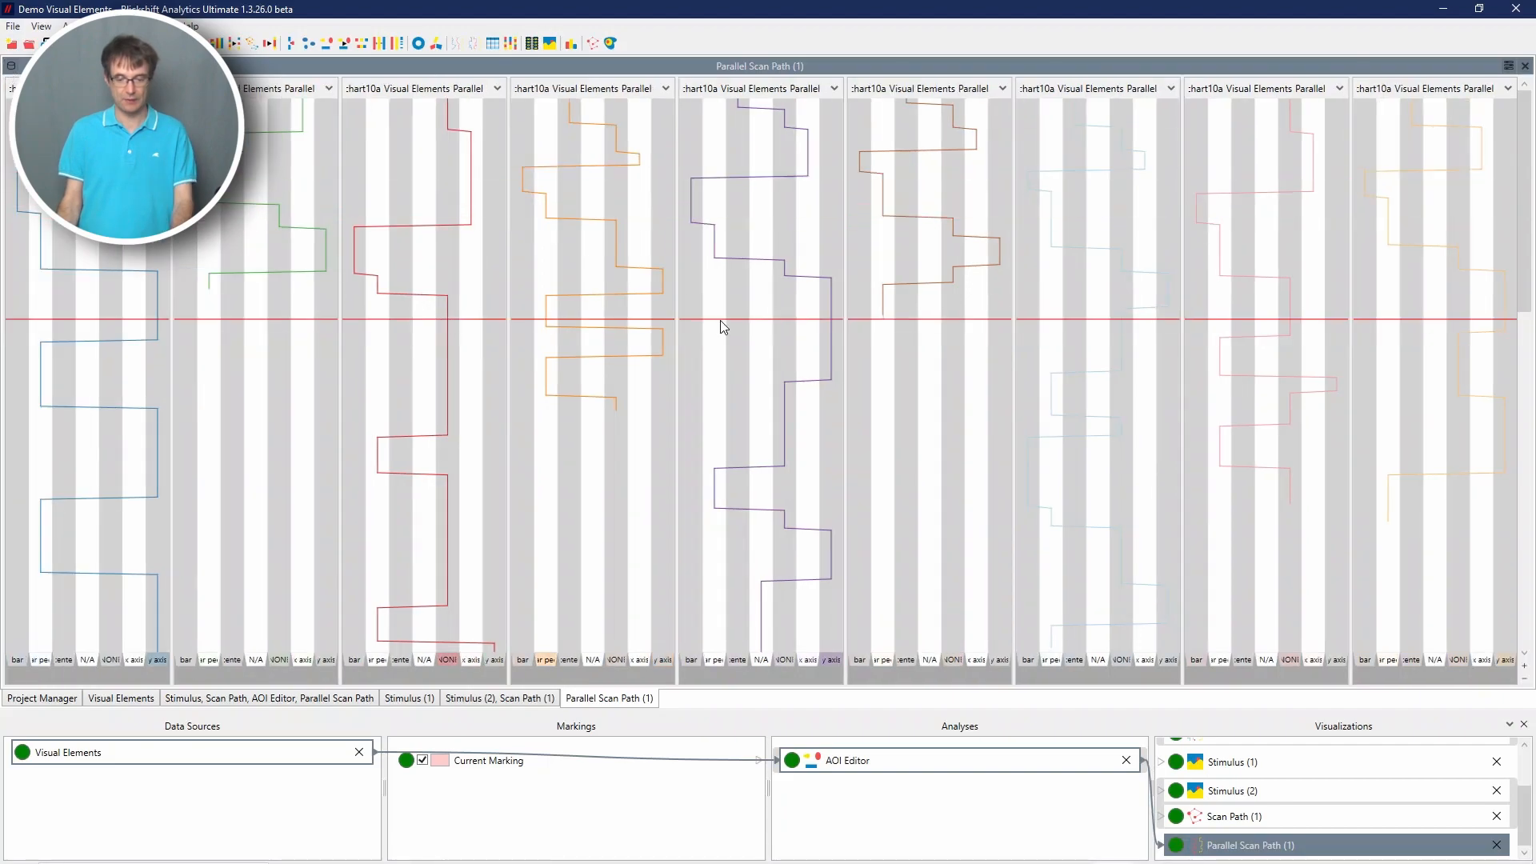
scroll(790, 381, down, 3)
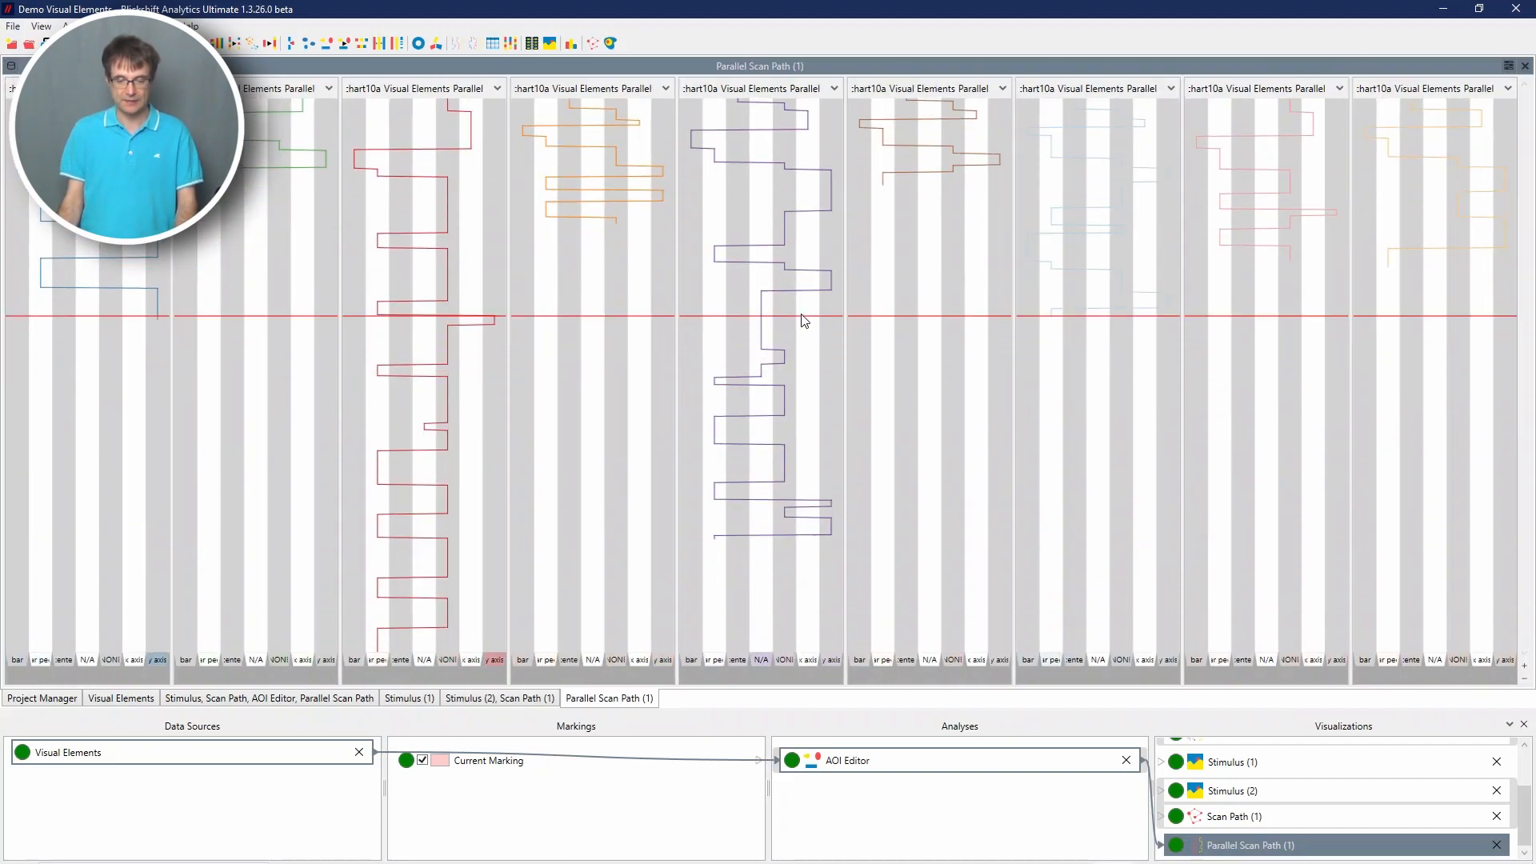